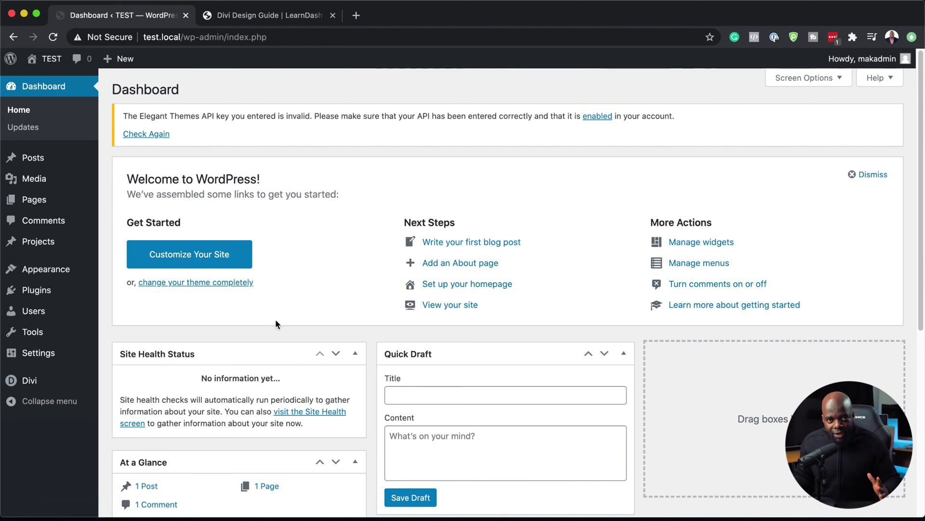
- Add a new page, dismiss the block editor welcome guide, and title the page "Guide"
mouse_move(101, 209)
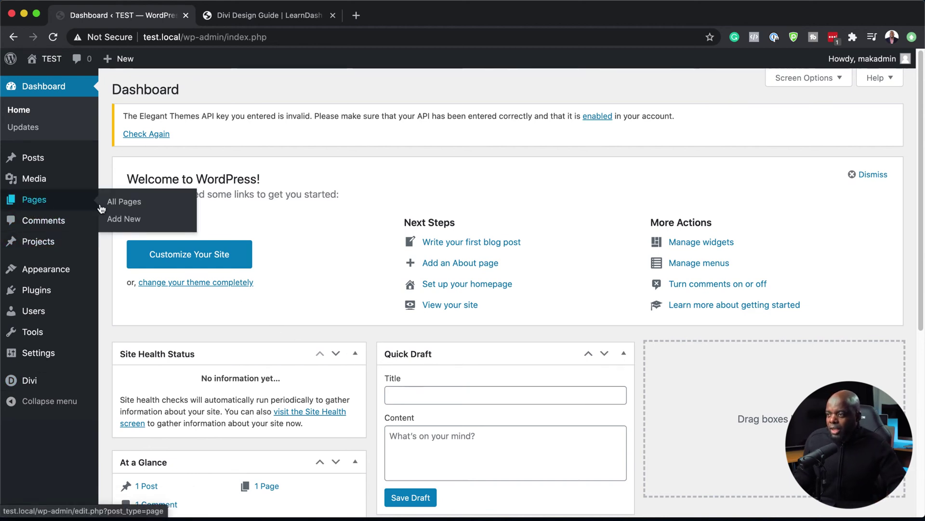
left_click(136, 220)
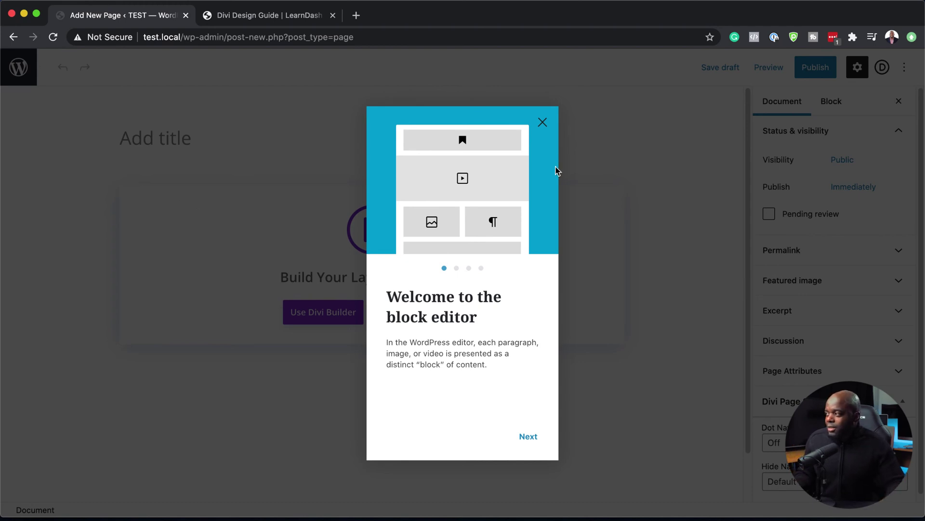
left_click(541, 121)
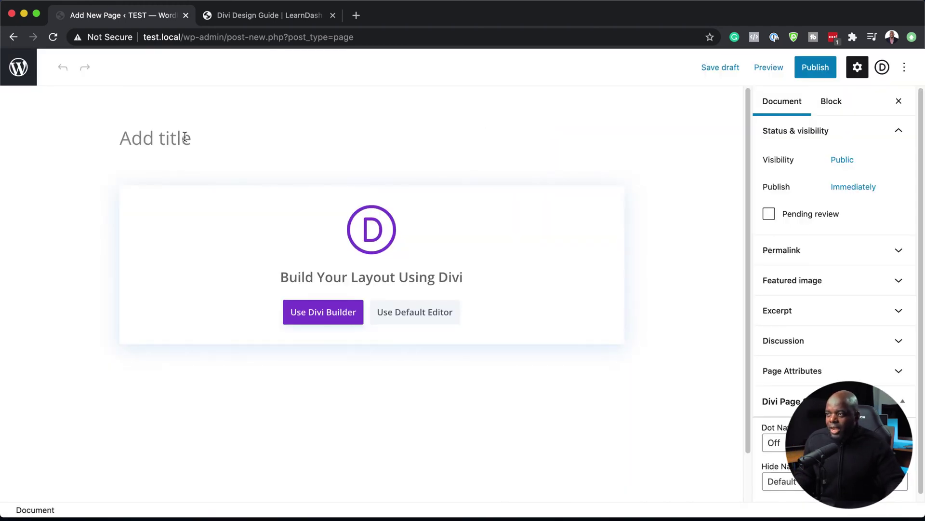
type("Gu")
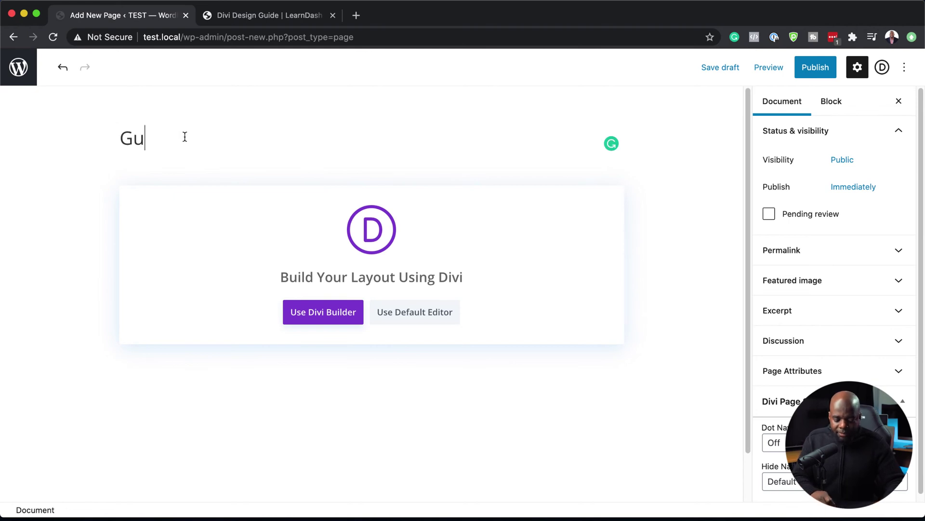
type("ide")
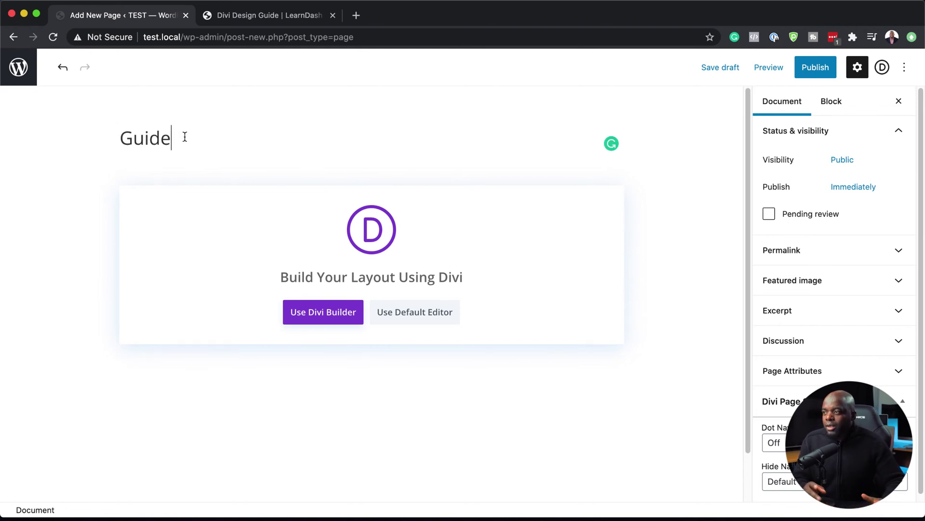
- Open the Guide page in the Divi Builder, choose to build from scratch, and dismiss the row insertion prompt
left_click(322, 313)
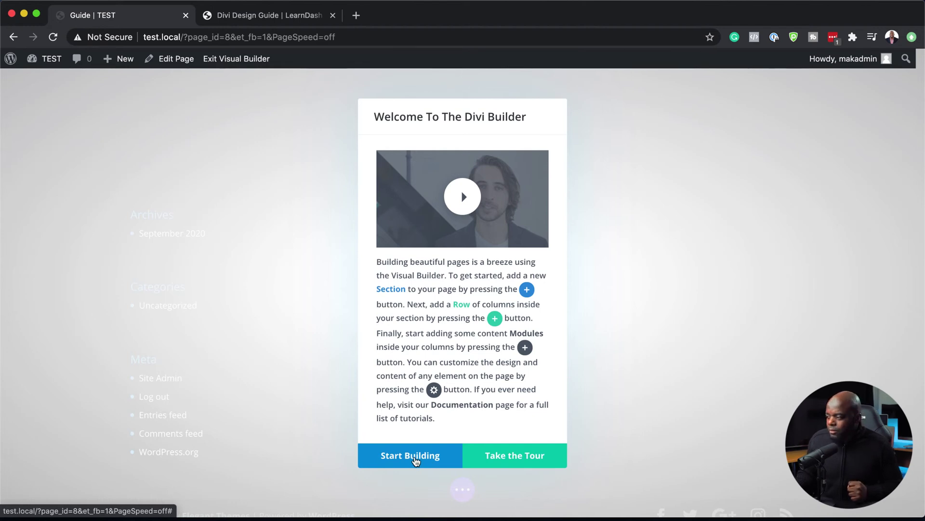
left_click(416, 460)
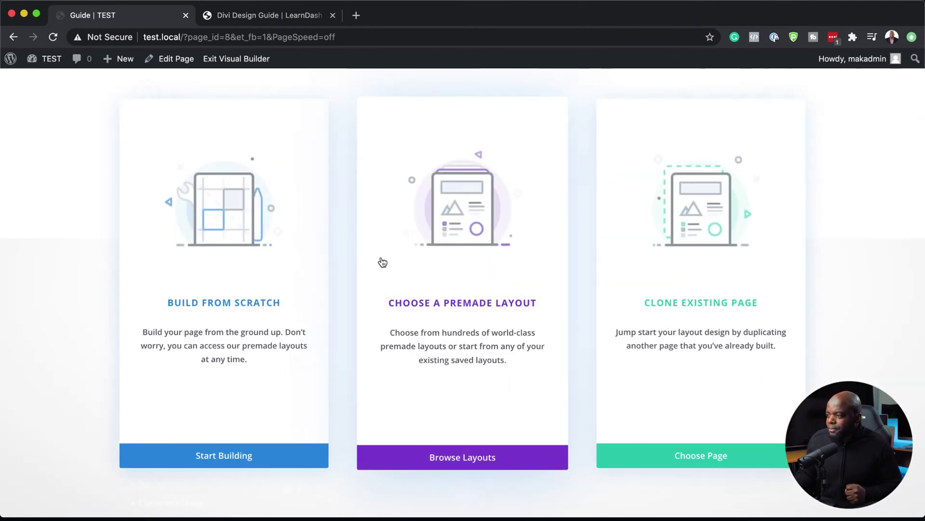
left_click(247, 303)
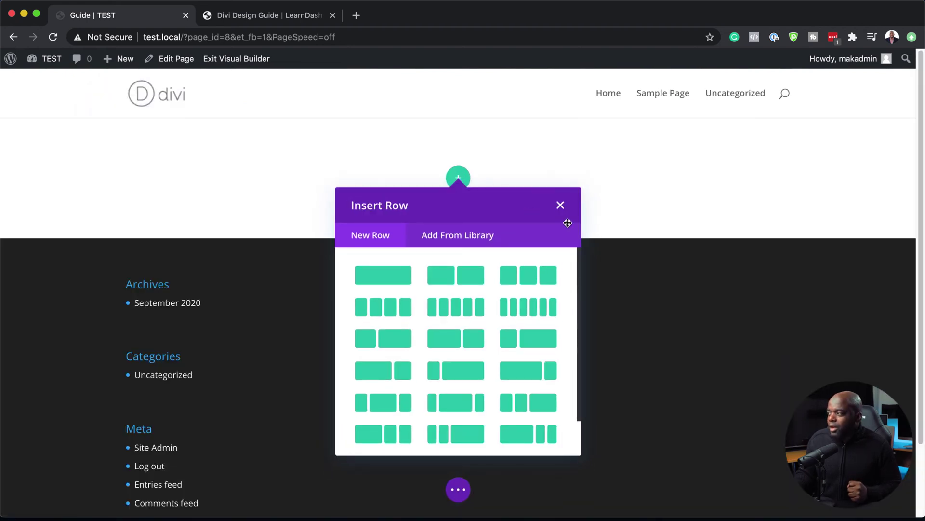
left_click(560, 205)
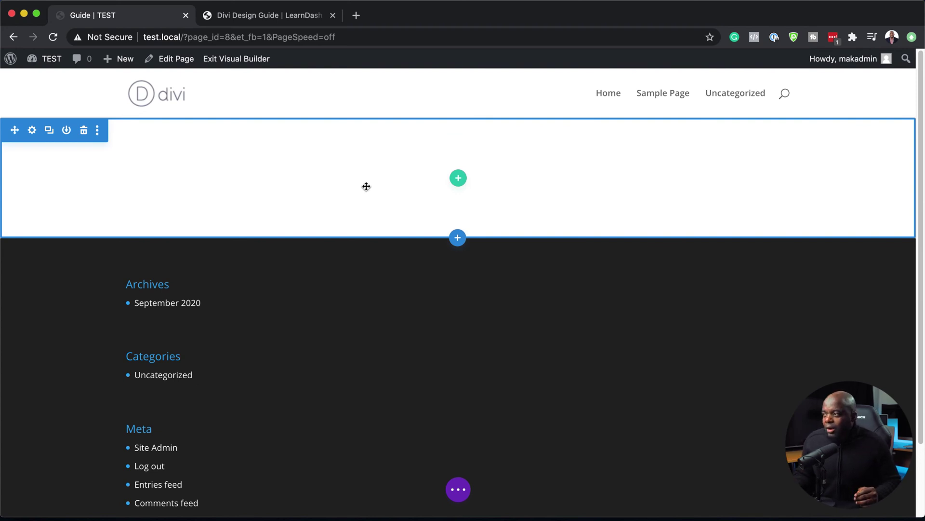
- Insert a single-column row in the empty section and add a Button module to it
left_click(459, 180)
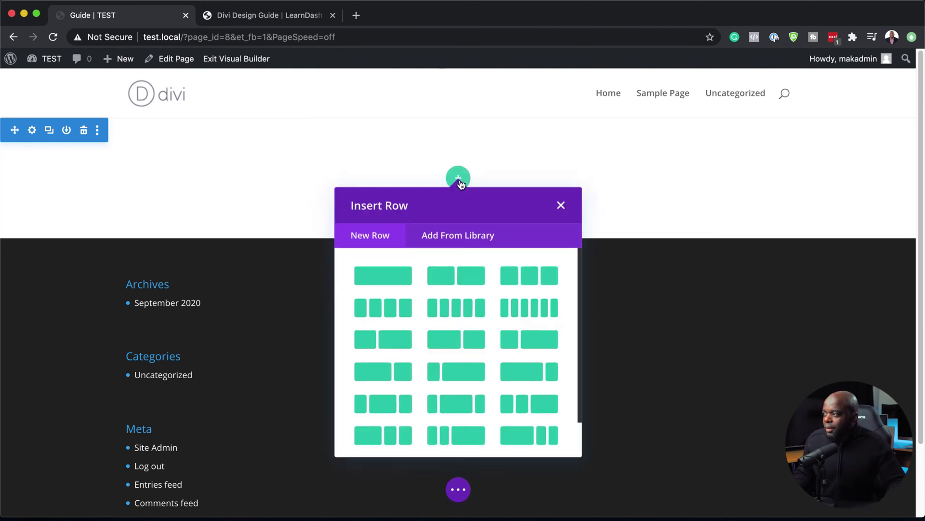
left_click(384, 280)
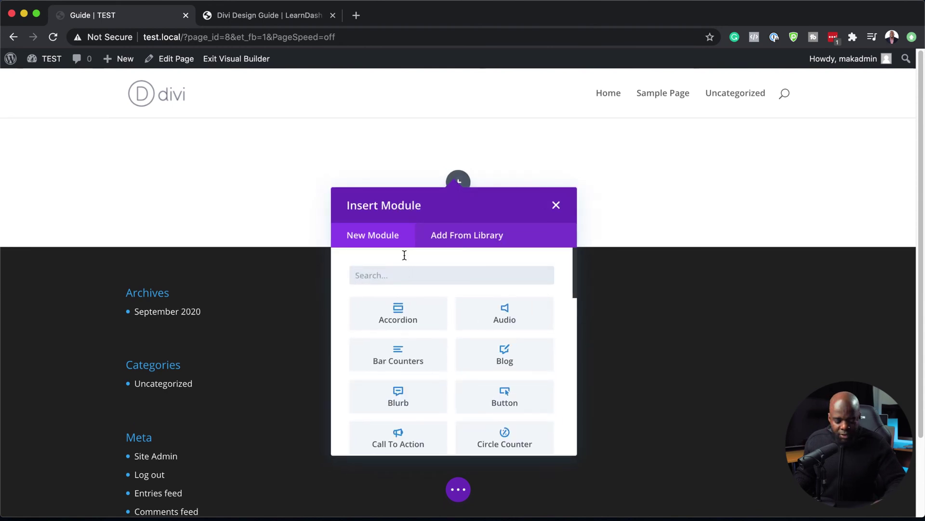
type("butt")
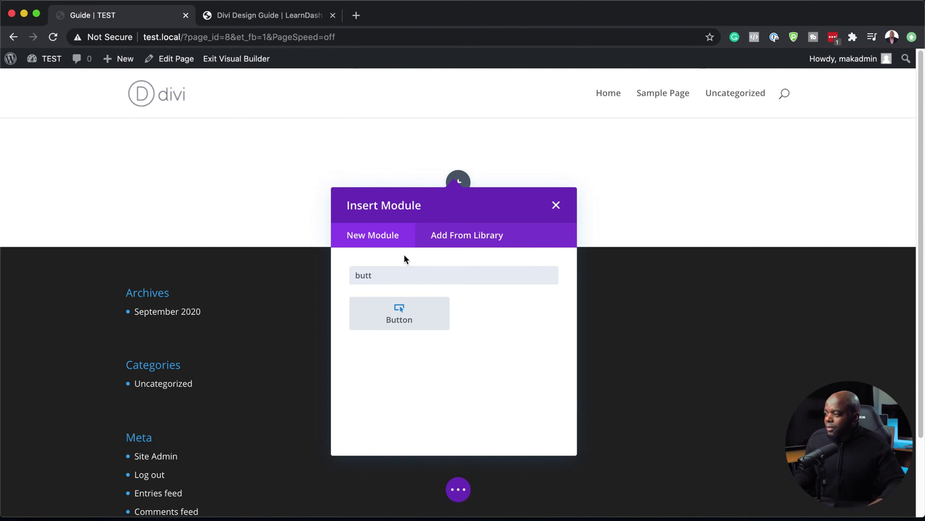
left_click(408, 318)
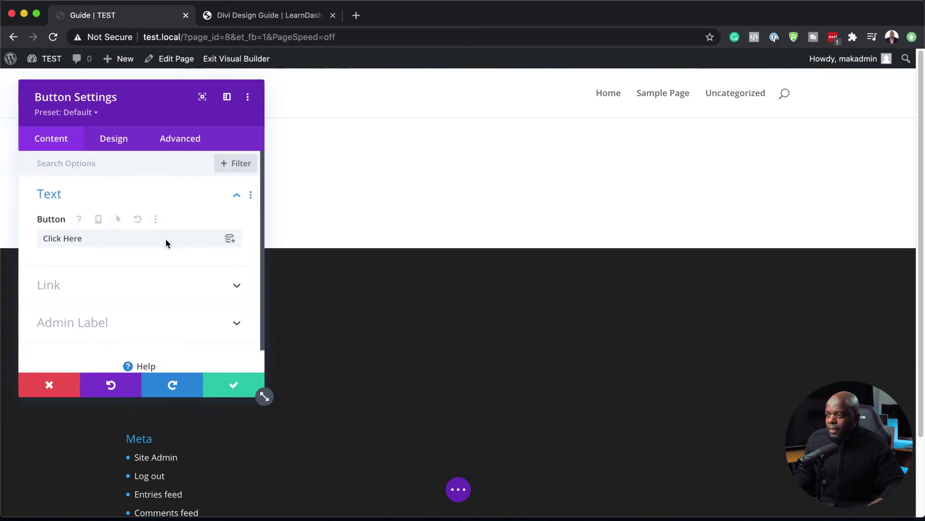
- Dock the button settings beside the page and enable custom styles for the button
left_click(227, 96)
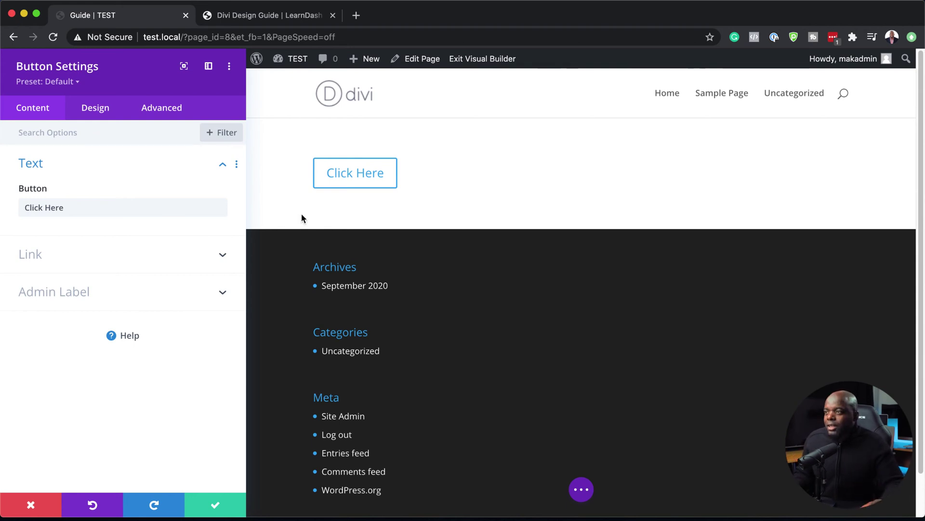
left_click(98, 105)
left_click(66, 241)
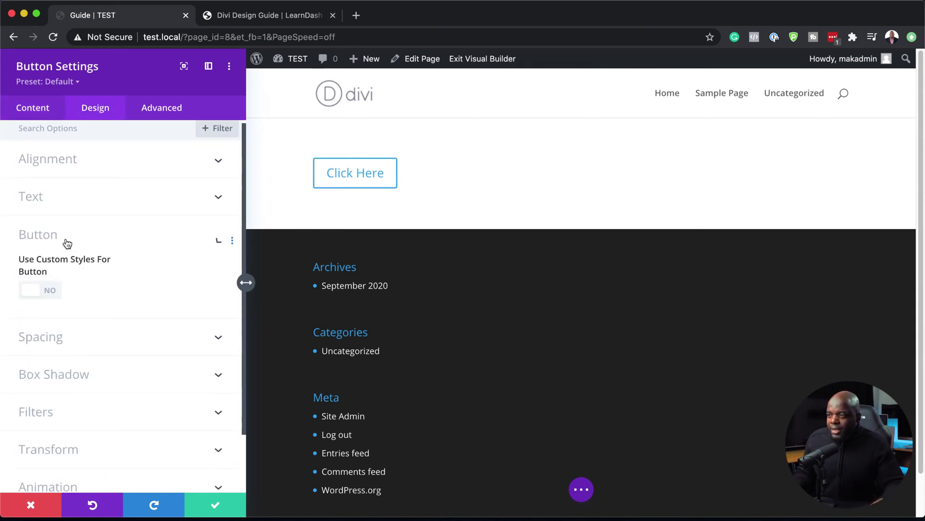
scroll(62, 231, "down", 2)
left_click(47, 224)
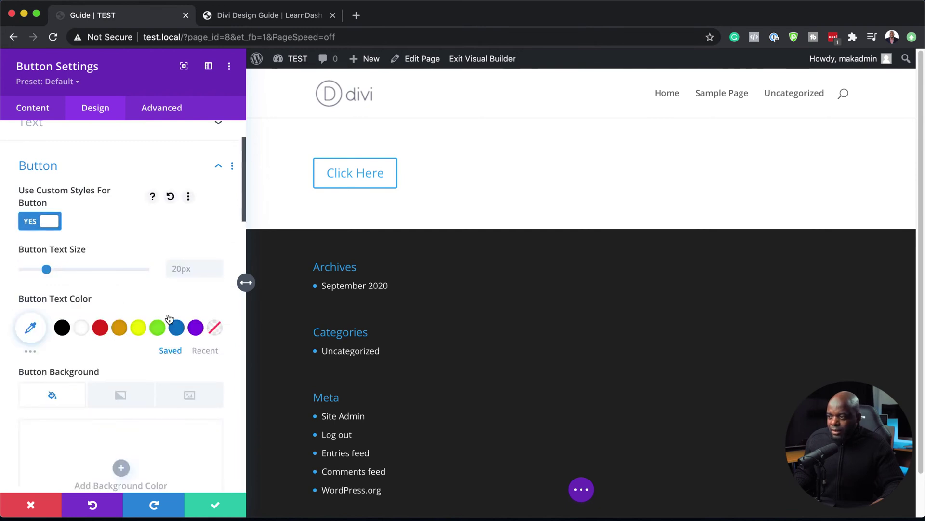
- Give the button a red background and white text
scroll(161, 355, "down", 4)
scroll(163, 359, "down", 2)
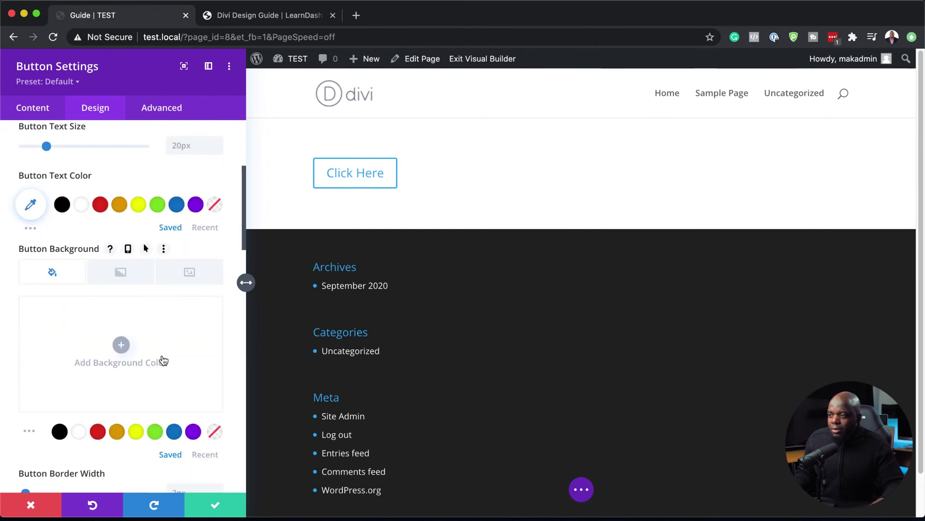
left_click(98, 433)
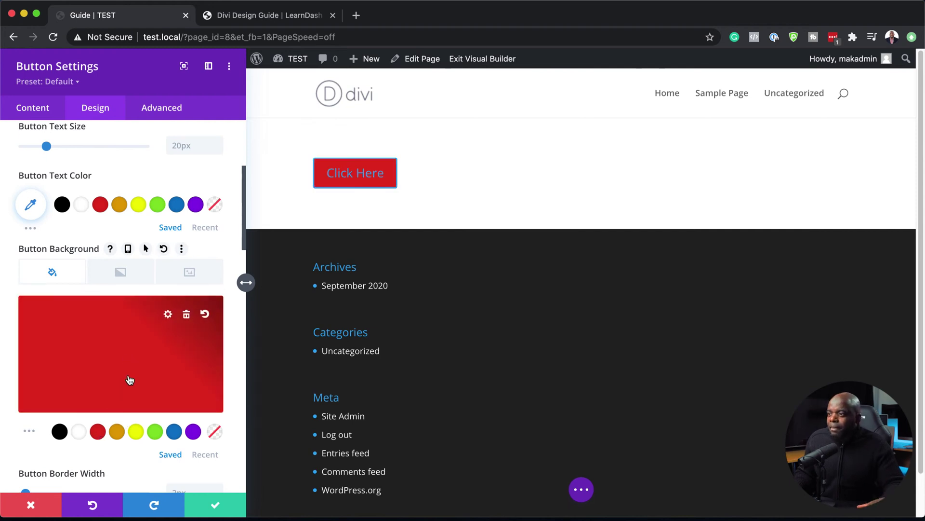
scroll(130, 380, "up", 1)
left_click(81, 241)
- Set the button's font to Abel and its font weight to Bold
scroll(130, 302, "down", 5)
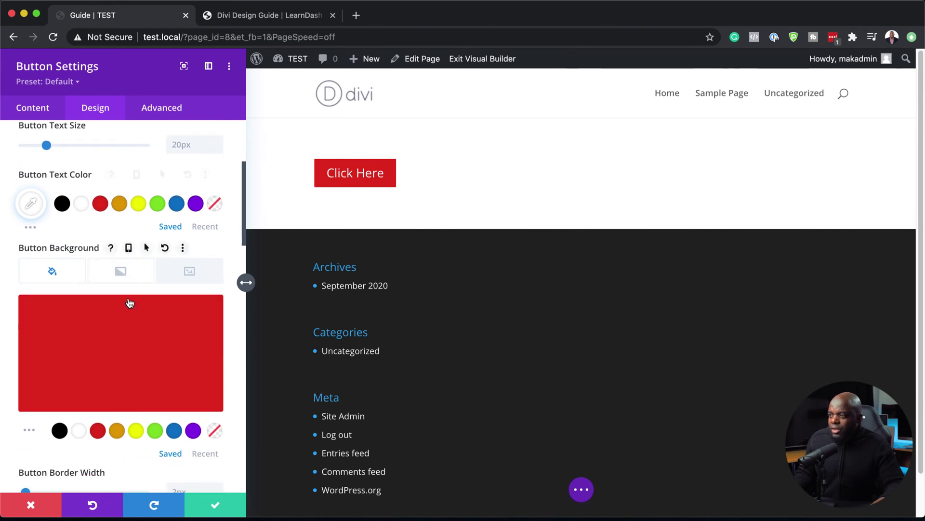
scroll(135, 405, "down", 6)
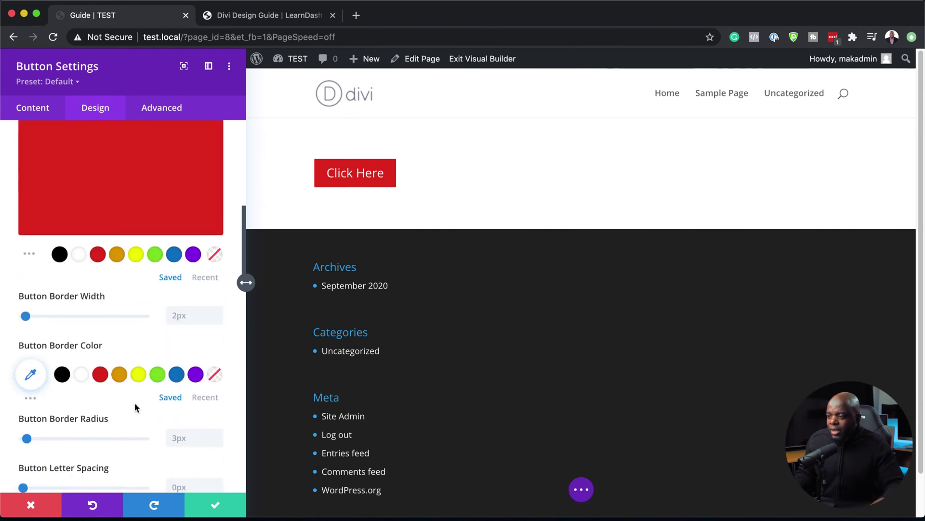
scroll(135, 407, "down", 1)
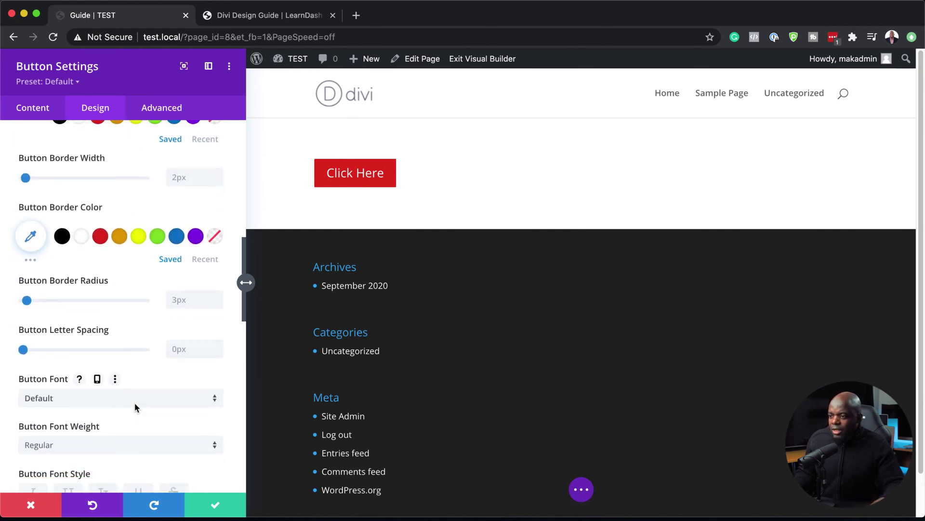
left_click(89, 403)
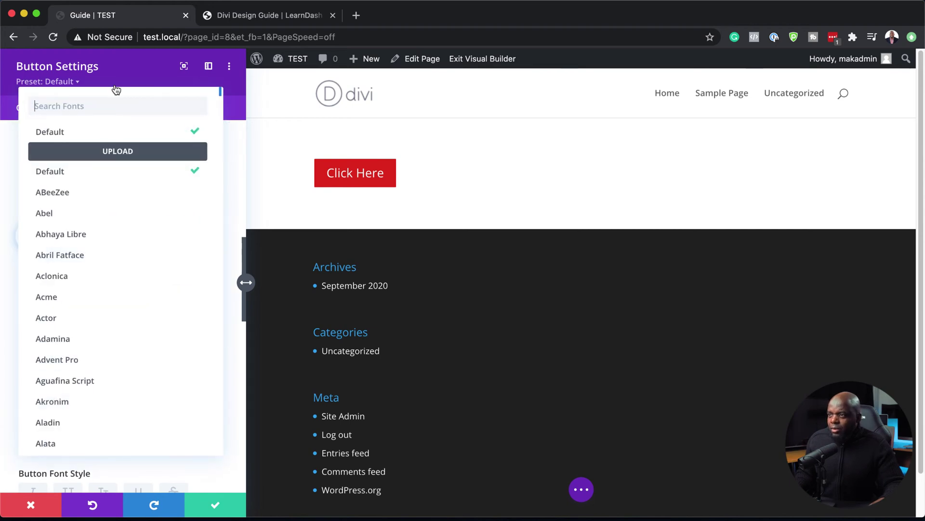
left_click(71, 218)
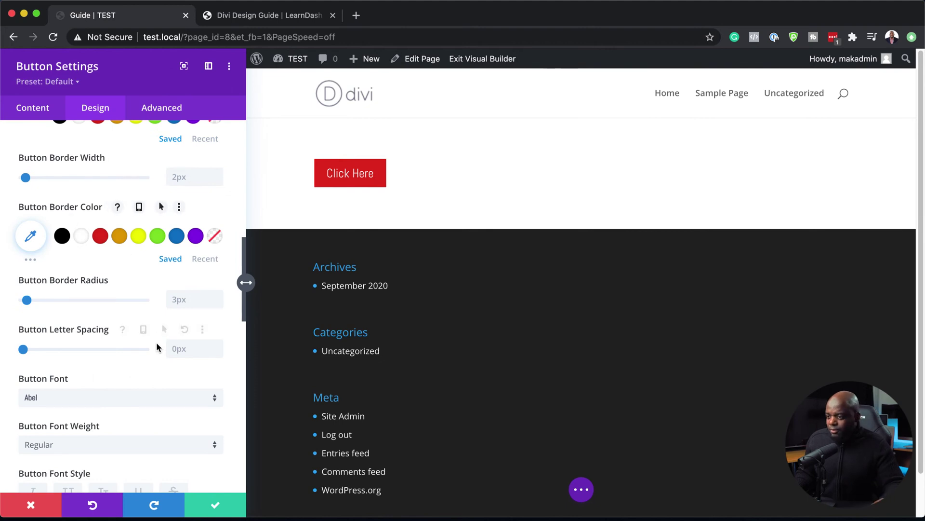
scroll(156, 345, "down", 3)
left_click(100, 371)
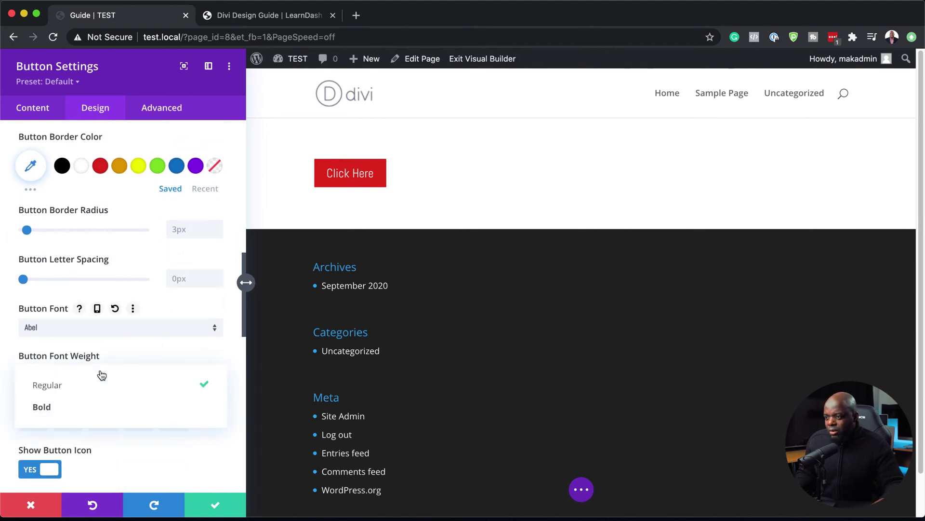
left_click(79, 407)
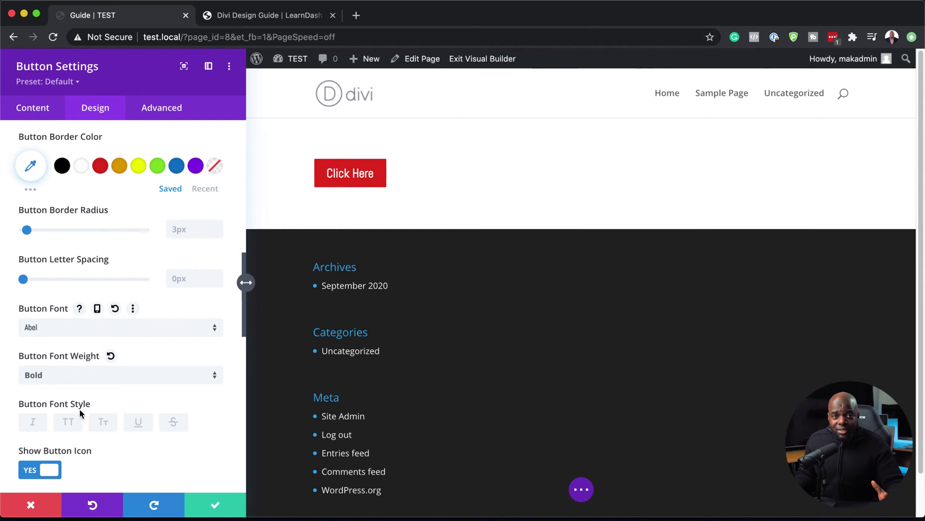
- Discard the button's style changes and delete the row that contains it
scroll(94, 410, "down", 3)
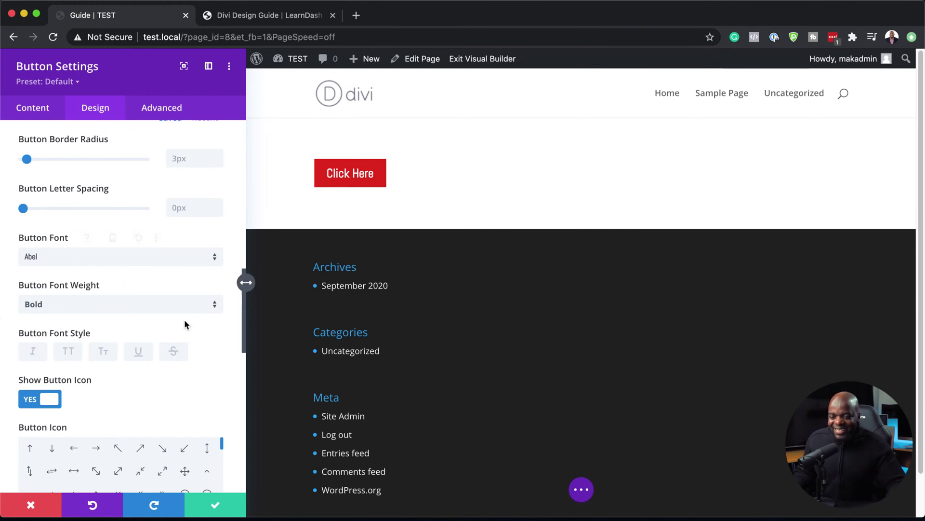
left_click(31, 506)
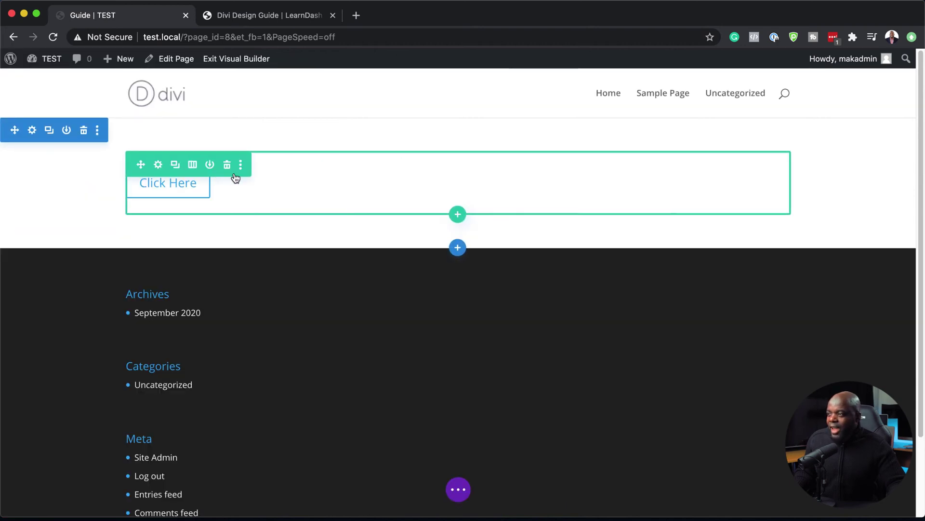
left_click(228, 166)
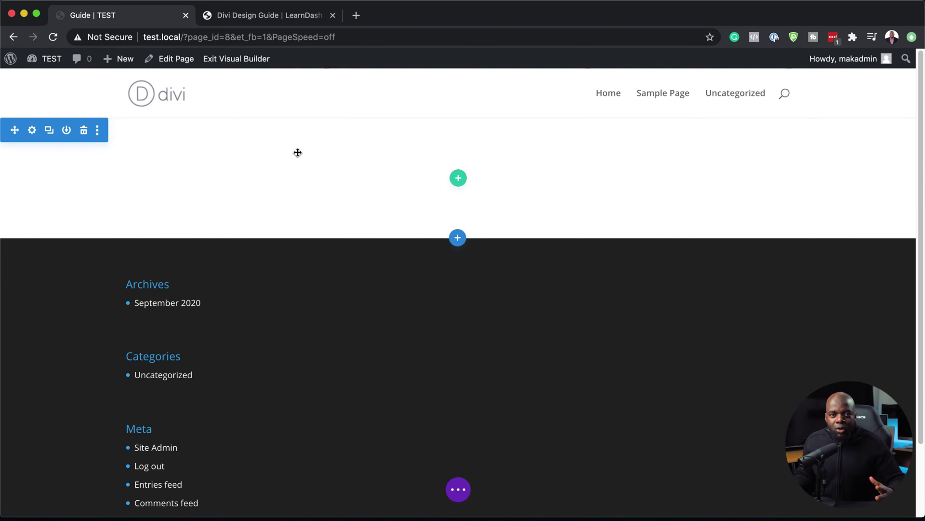
- Switch to Finder, open the "Divi Design Guide PRO V 1.0" folder in Downloads, and move its window clear of the page's empty section
mouse_move(211, 487)
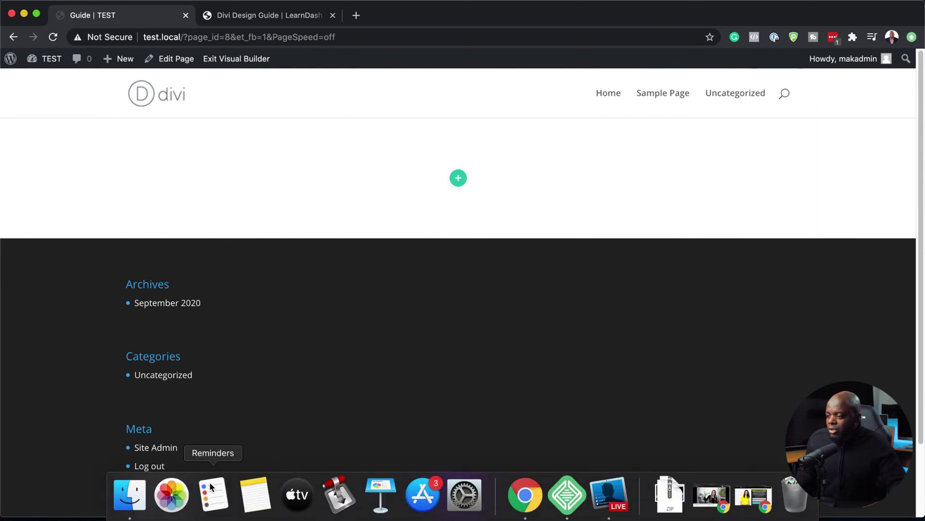
left_click(130, 494)
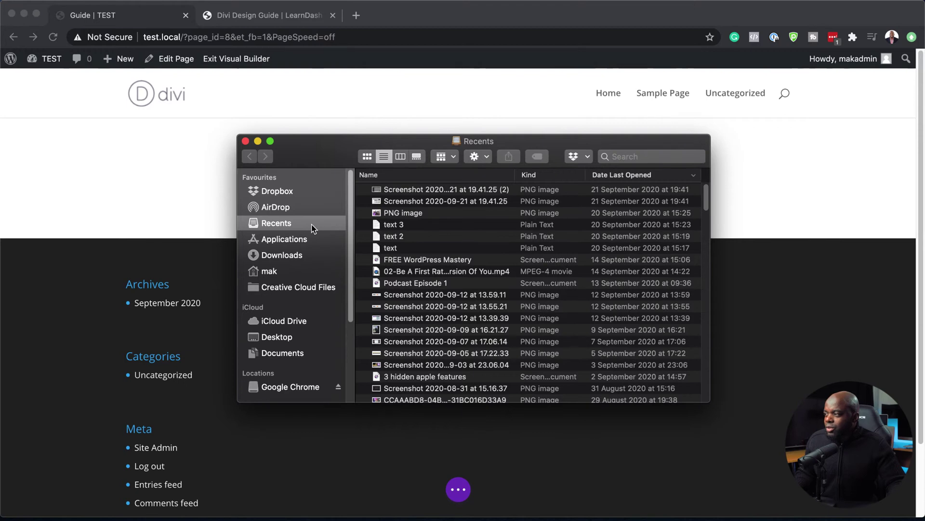
left_click(293, 255)
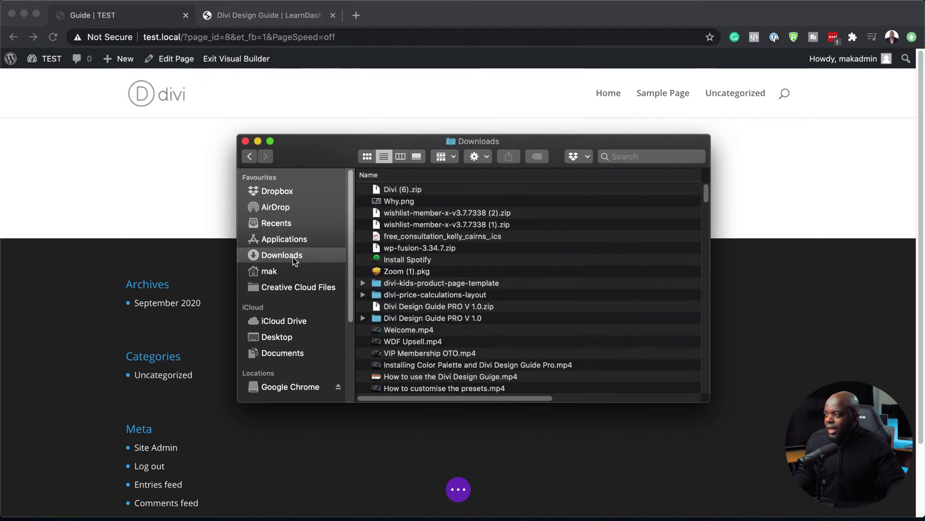
double_click(380, 319)
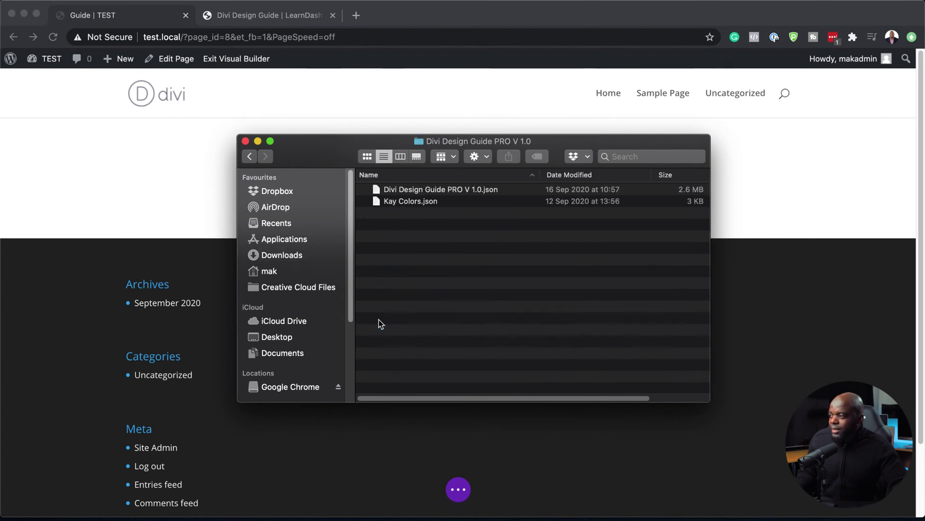
left_click_drag(331, 156, 160, 260)
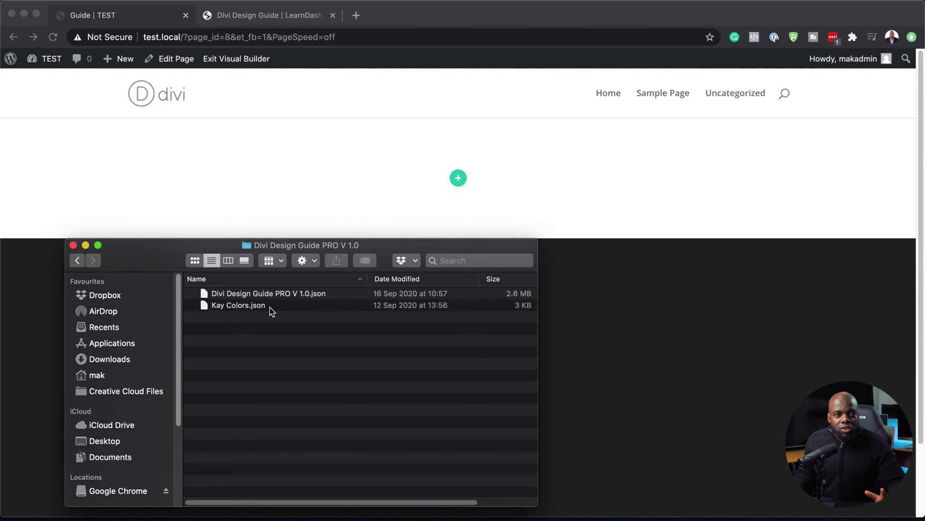
- Import the layout file Divi Design Guide PRO V 1.0.json into the page with Import Presets enabled
left_click(227, 294)
left_click_drag(204, 295, 284, 171)
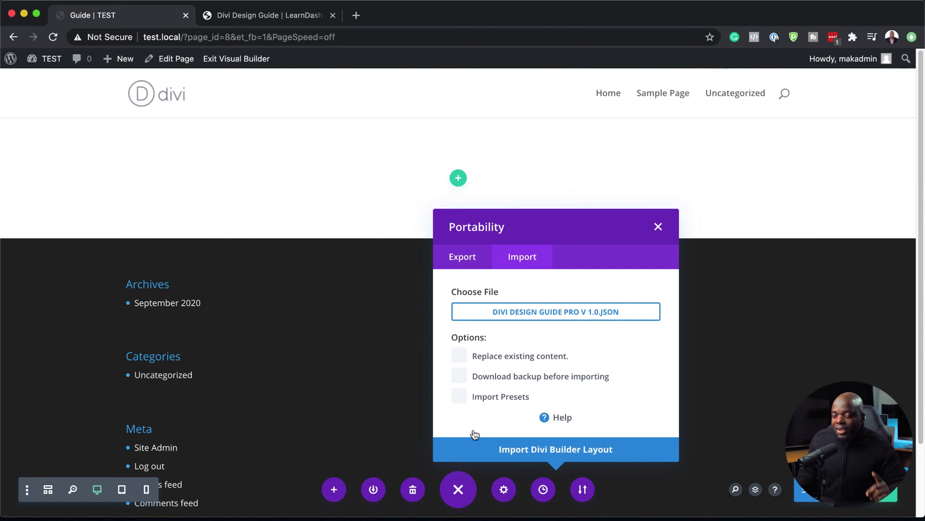
left_click(464, 402)
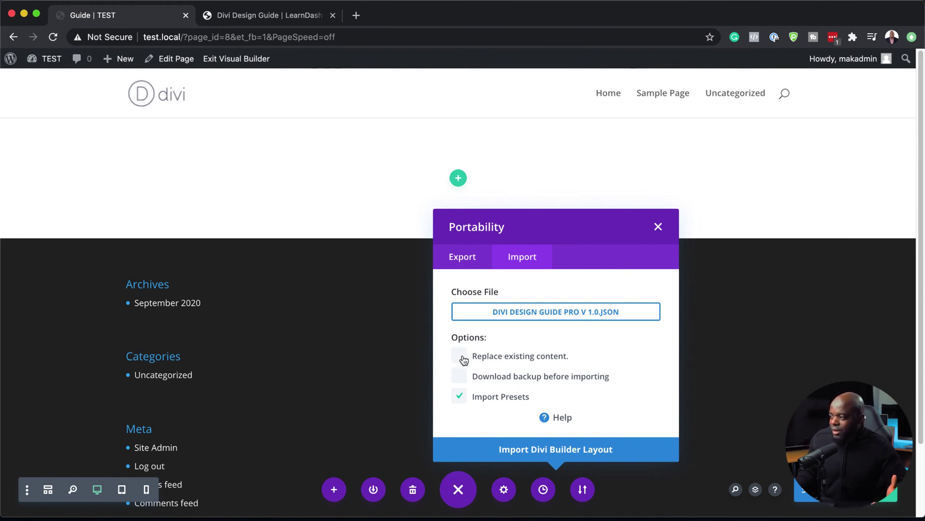
left_click(548, 448)
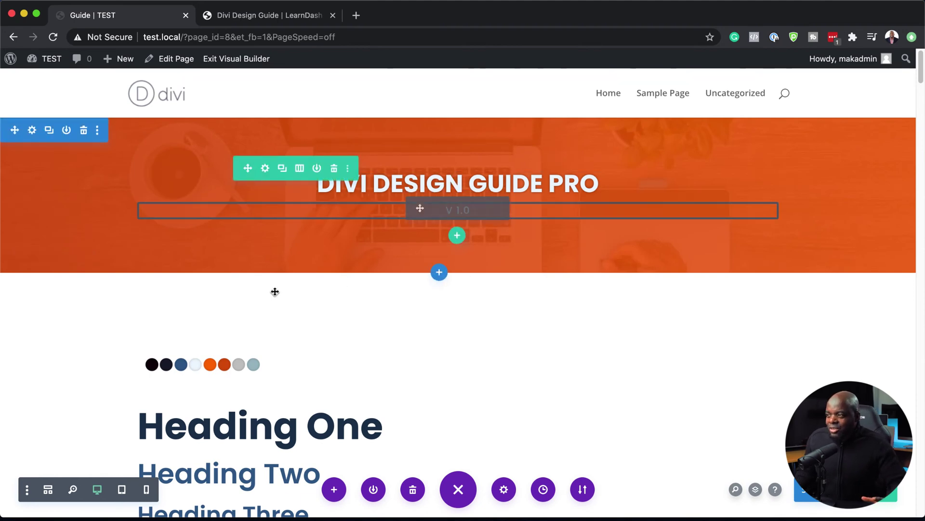
- Look over the imported headings, paragraph text and notices, and exit the Visual Builder
scroll(358, 295, "down", 10)
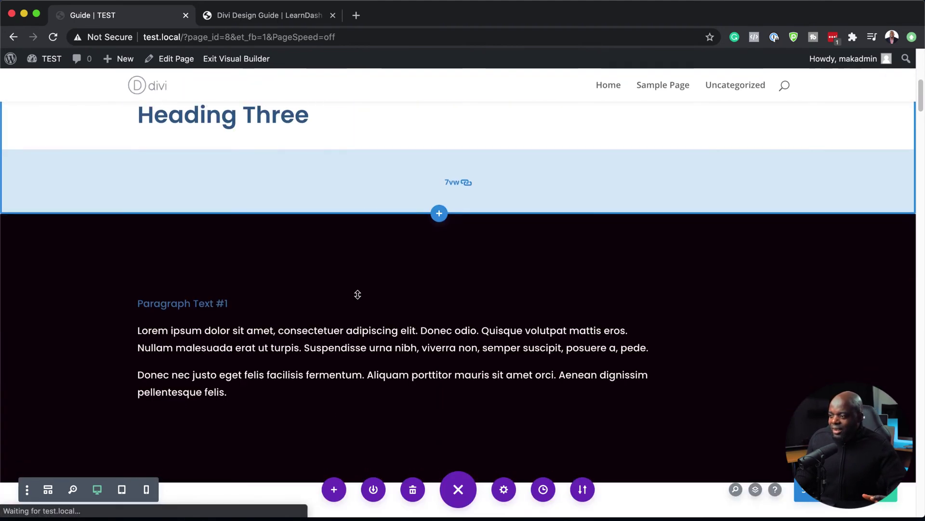
scroll(358, 294, "down", 10)
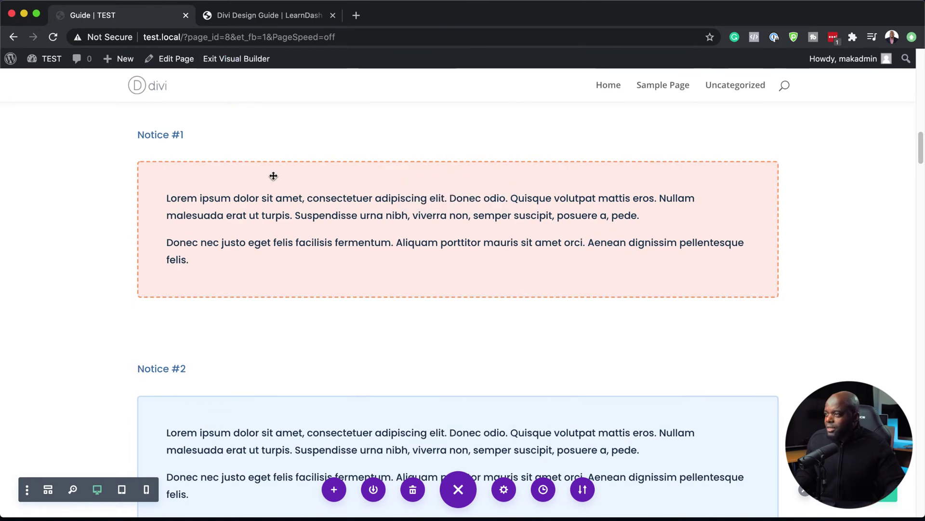
scroll(120, 280, "up", 5)
scroll(119, 280, "up", 10)
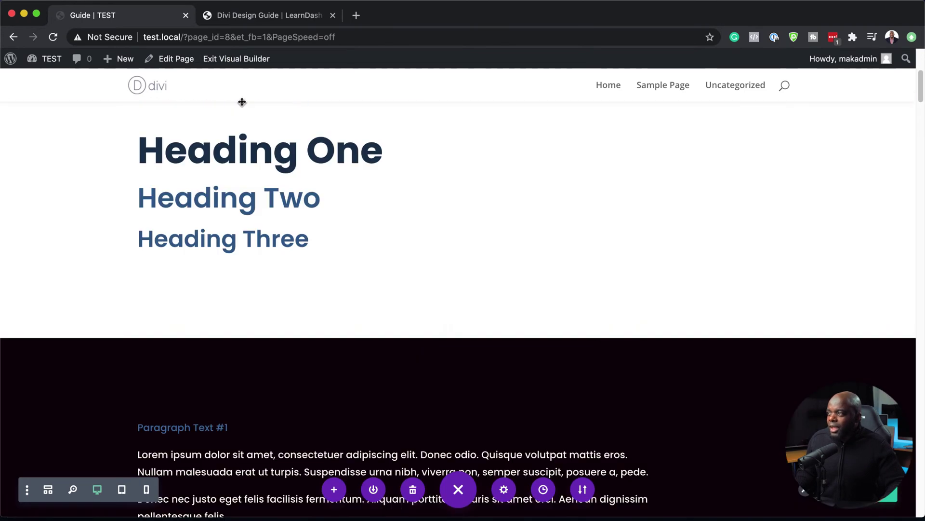
left_click(245, 60)
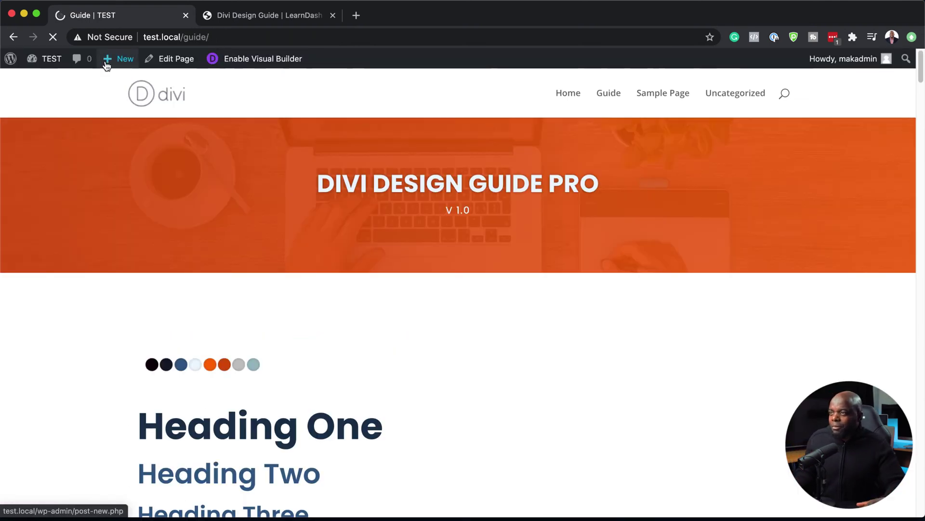
- Open the TEST site's dashboard in a new browser tab and close the Divi Design Guide page of LearnDash Mastery
mouse_move(48, 59)
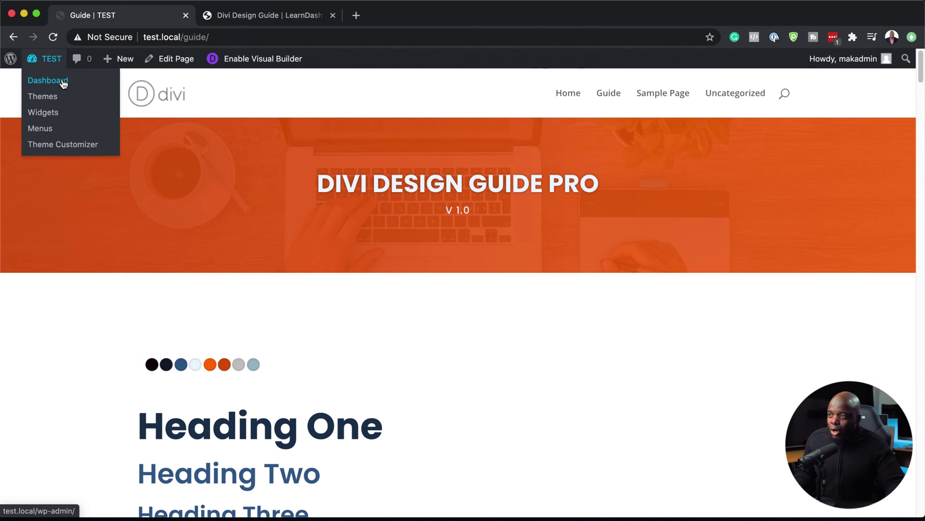
left_click(62, 81, "super")
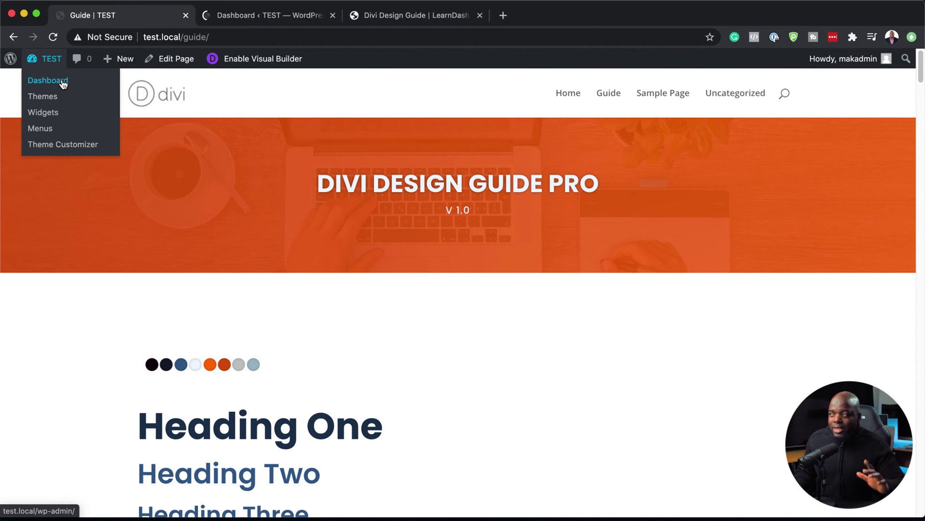
left_click(450, 16)
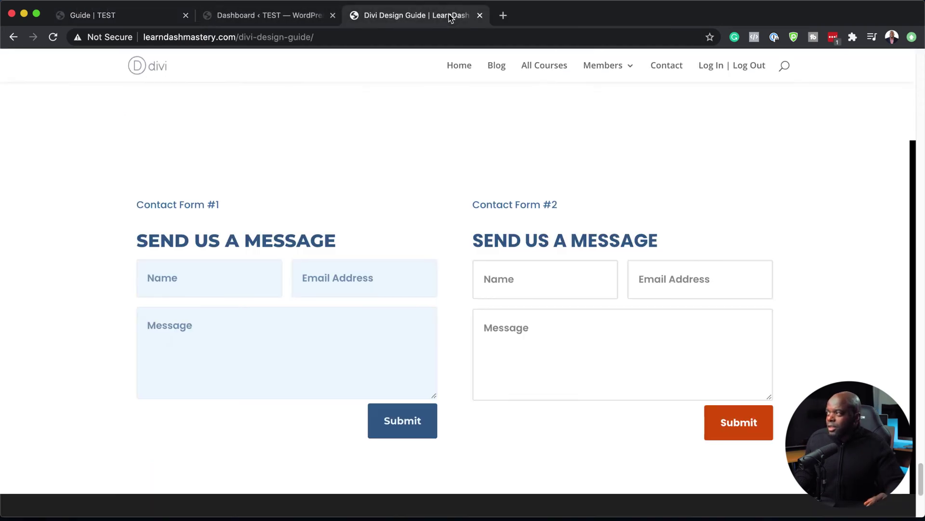
left_click(480, 16)
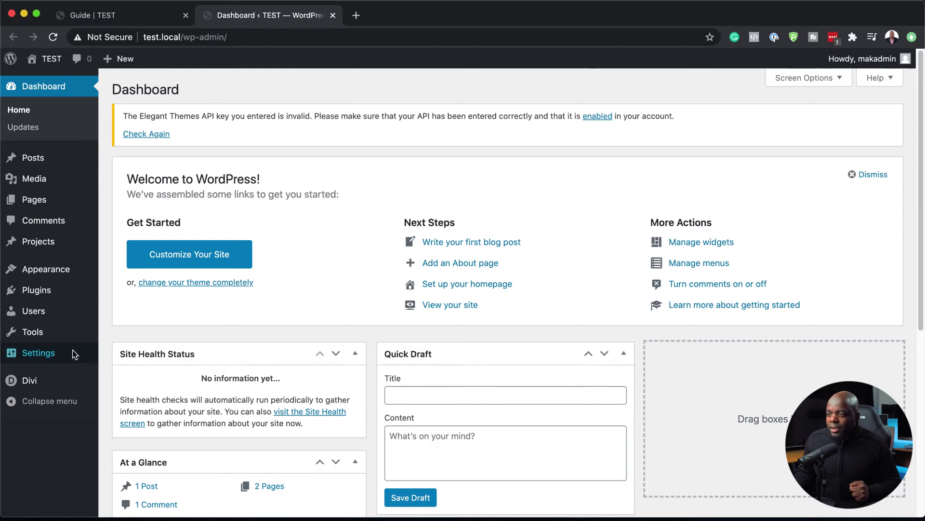
- Go to the Divi Theme Options and open their portability import settings
mouse_move(58, 386)
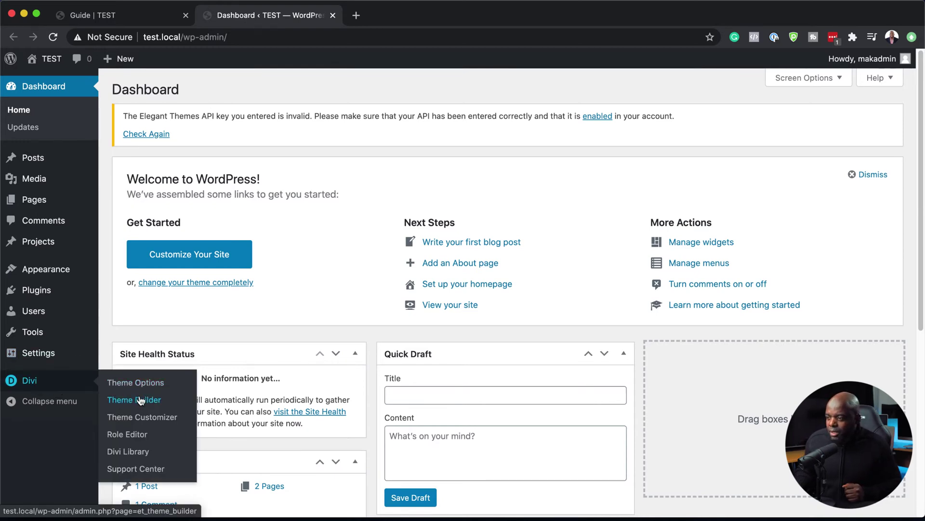
left_click(151, 383)
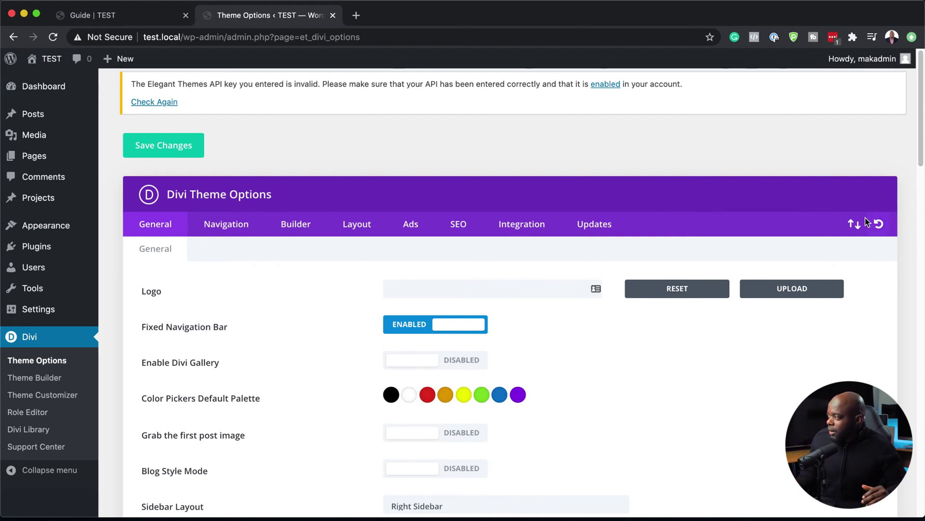
left_click(855, 227)
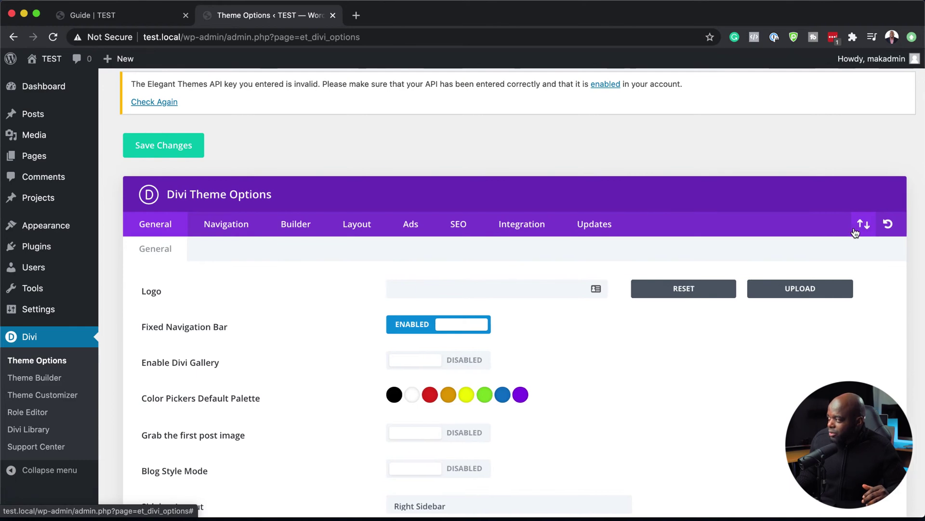
left_click(431, 238)
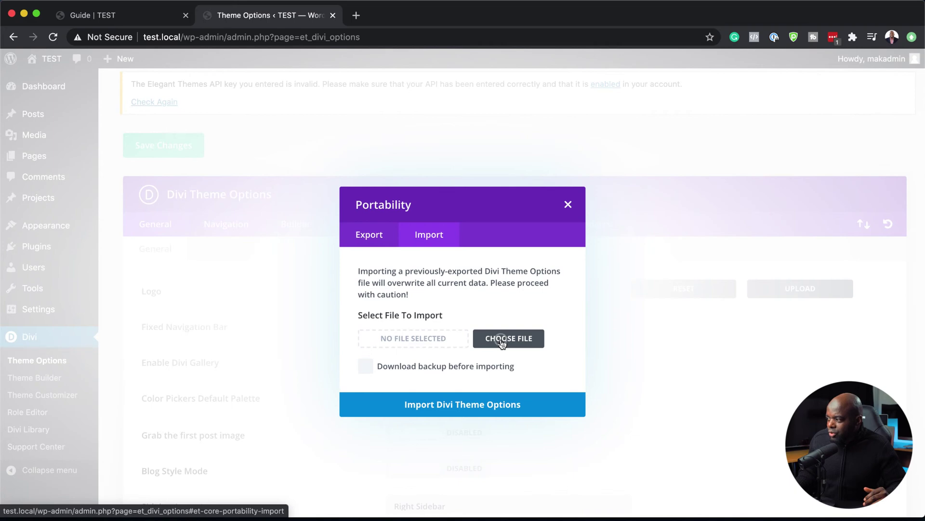
- Choose Kay Colors.json from the Divi Design Guide PRO V 1.0 folder in Downloads as the file to import
left_click(501, 342)
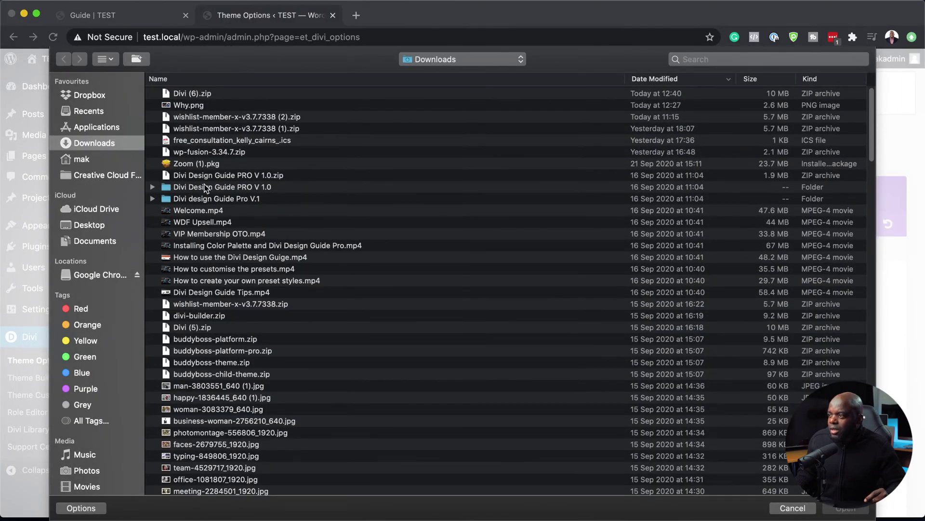
double_click(187, 201)
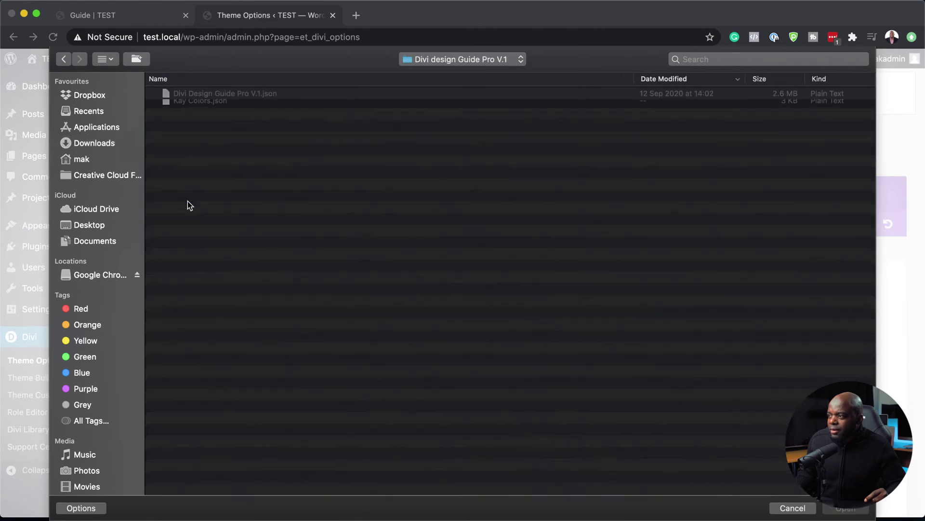
left_click(63, 59)
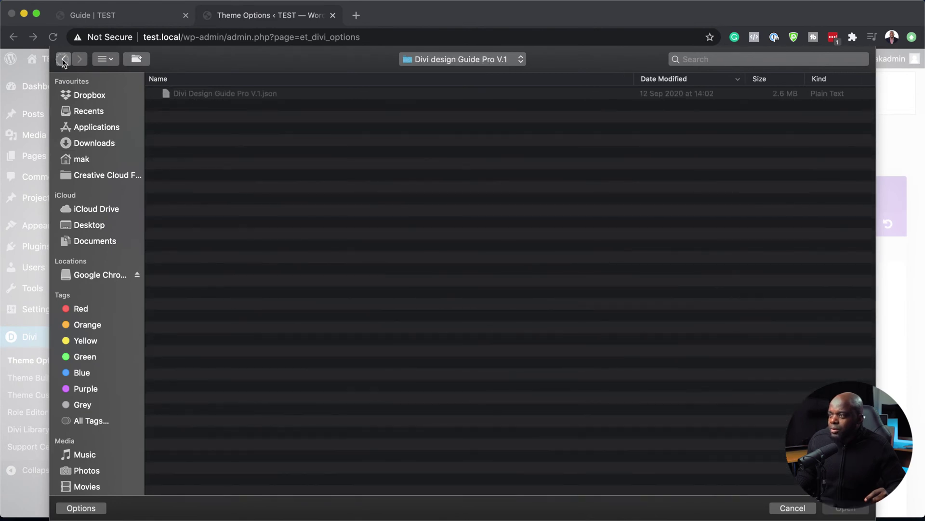
double_click(210, 187)
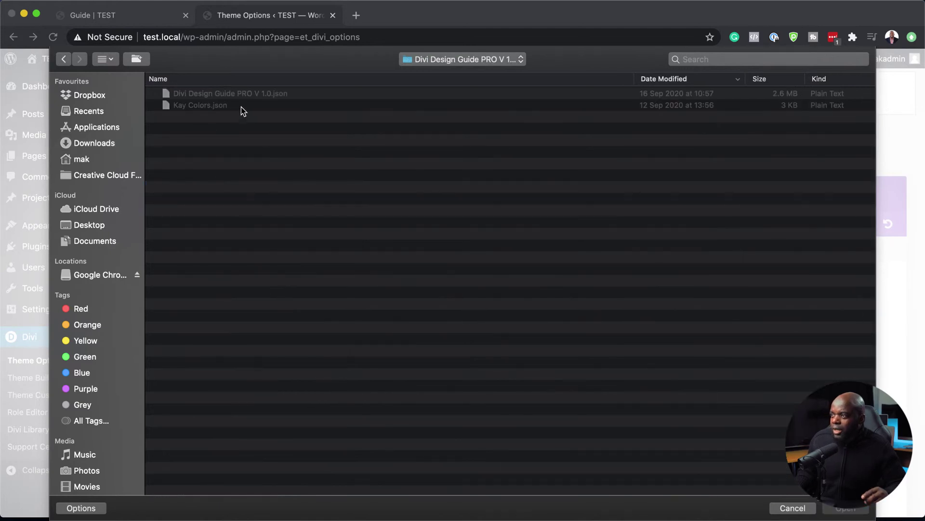
left_click(240, 106)
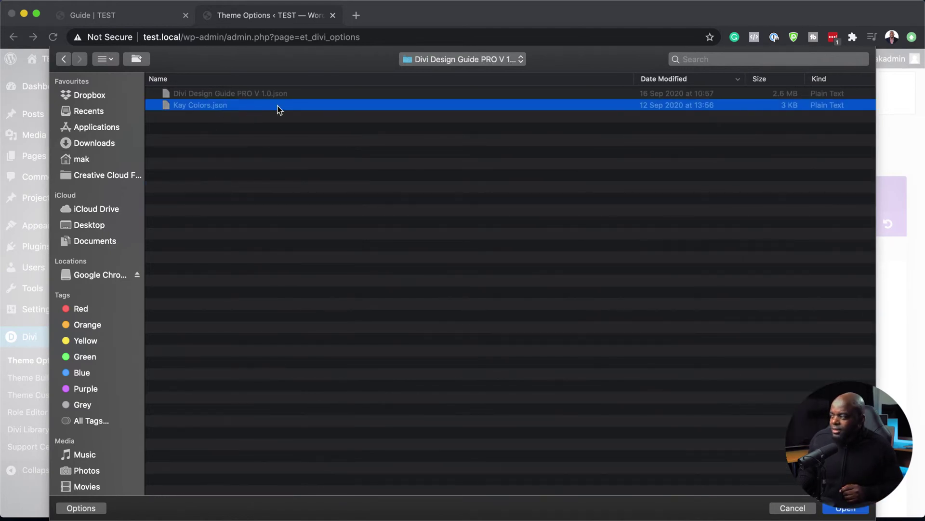
left_click(862, 512)
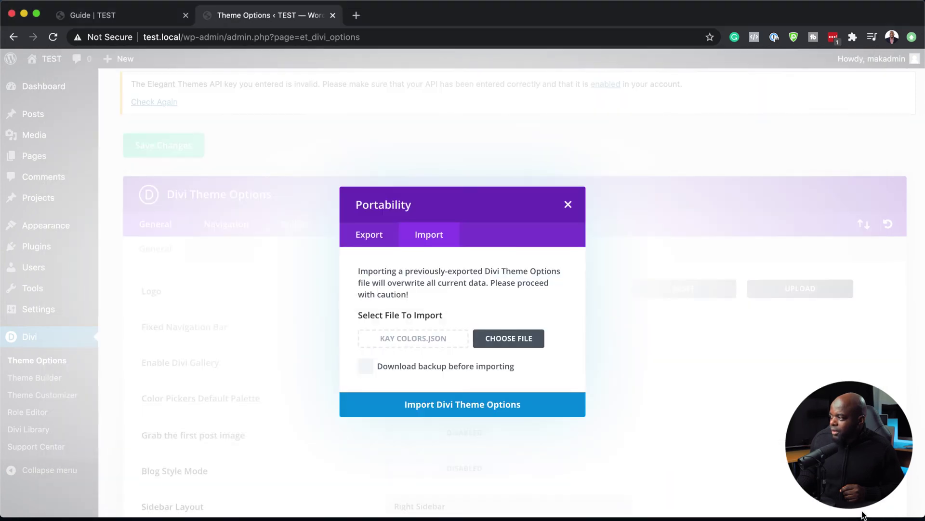
- Import the chosen Divi theme options file and save the theme option changes
left_click(480, 407)
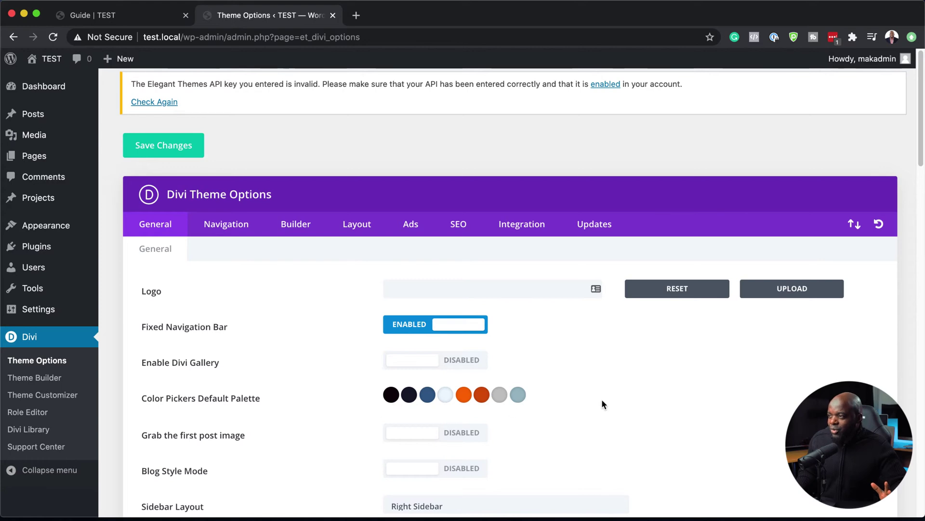
left_click(166, 154)
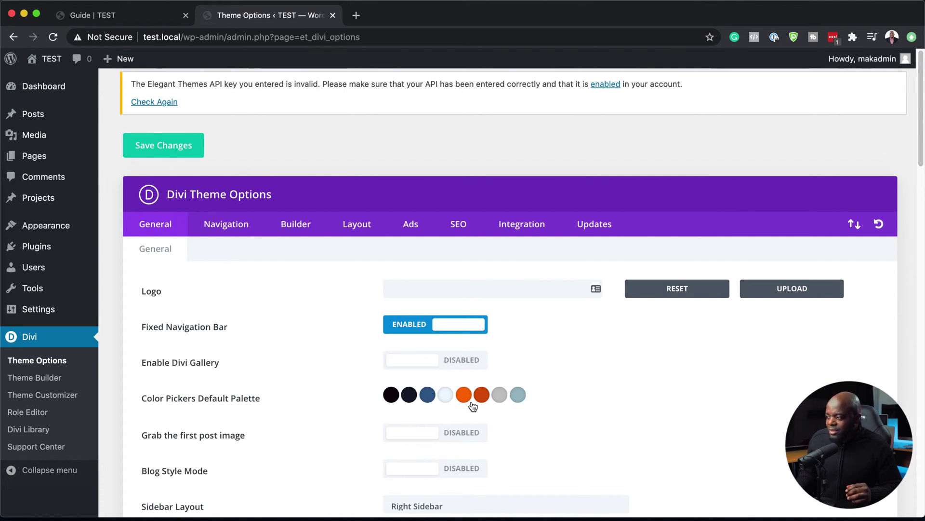
left_click(172, 146)
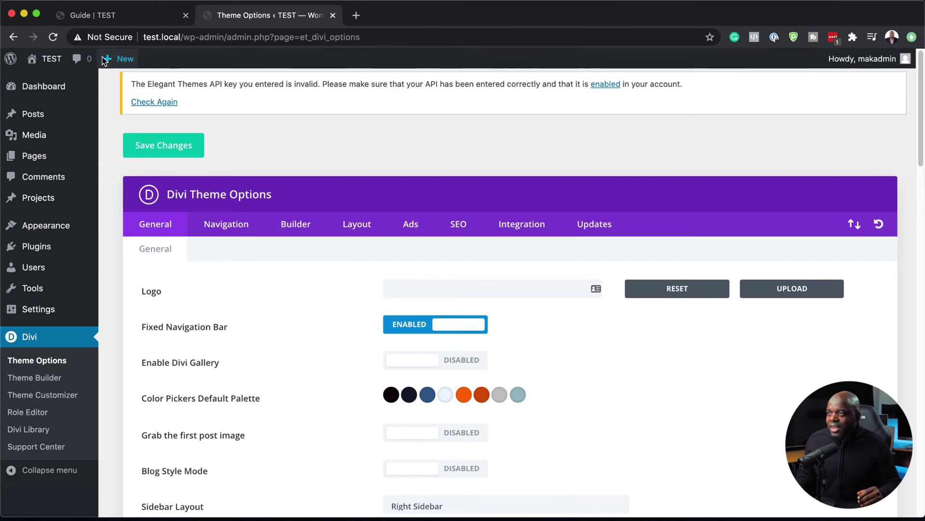
- Examine the color palette, headings and notice boxes on the published Guide page
left_click(117, 18)
scroll(304, 383, "down", 7)
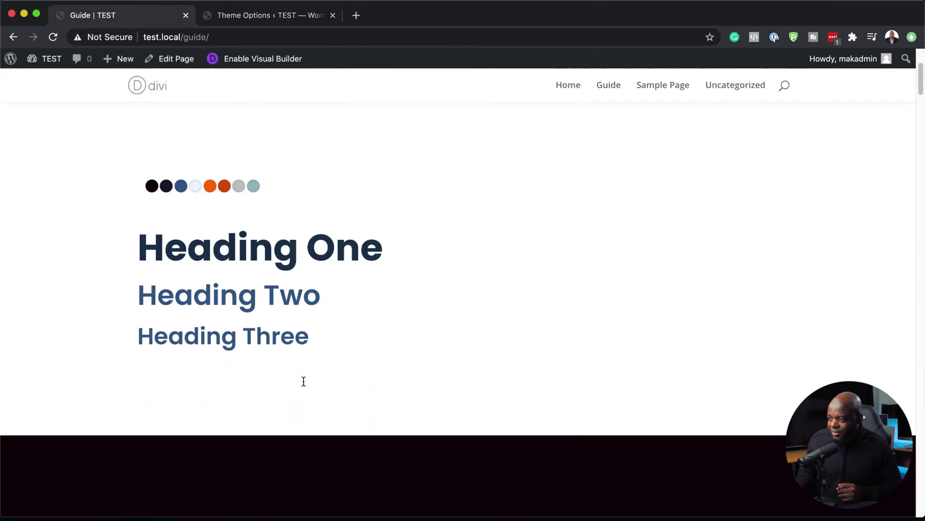
scroll(303, 381, "down", 10)
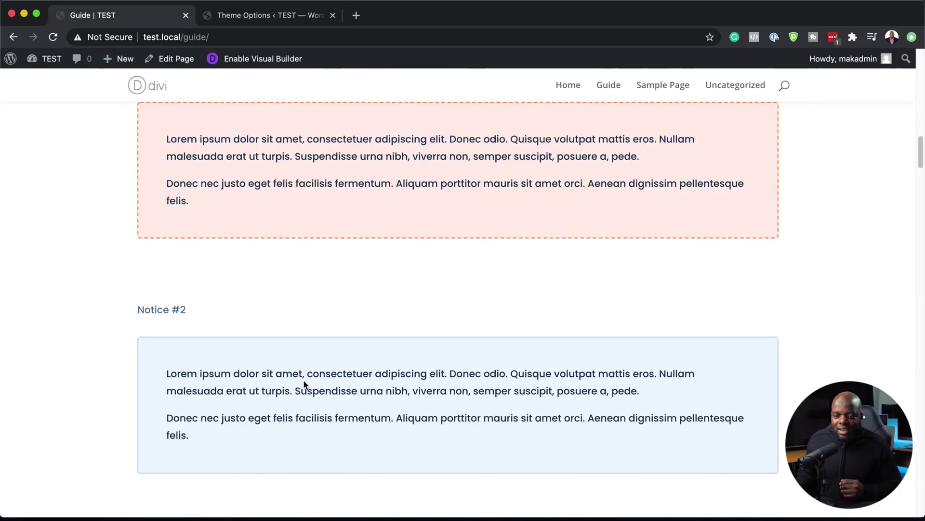
scroll(304, 380, "up", 17)
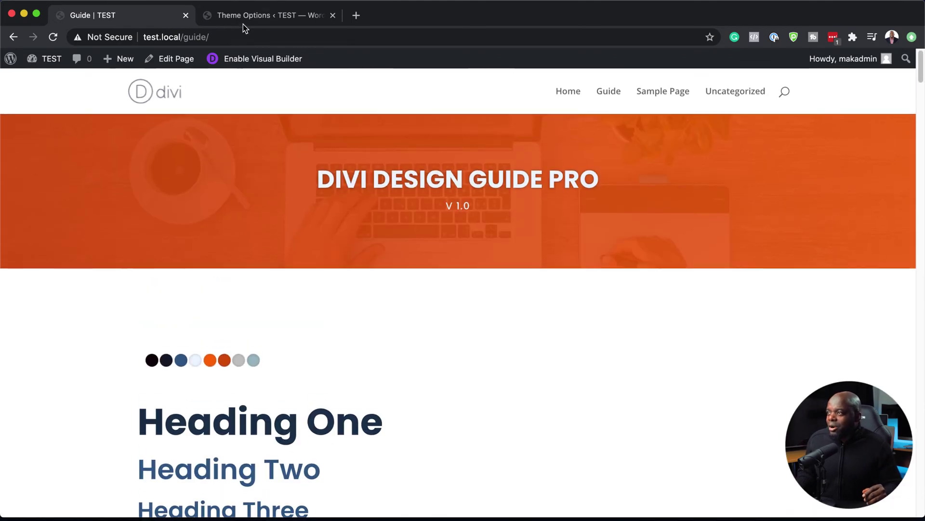
- Add a new WordPress page, dismiss the block editor welcome guide, and title the page "Test Page"
left_click(245, 15)
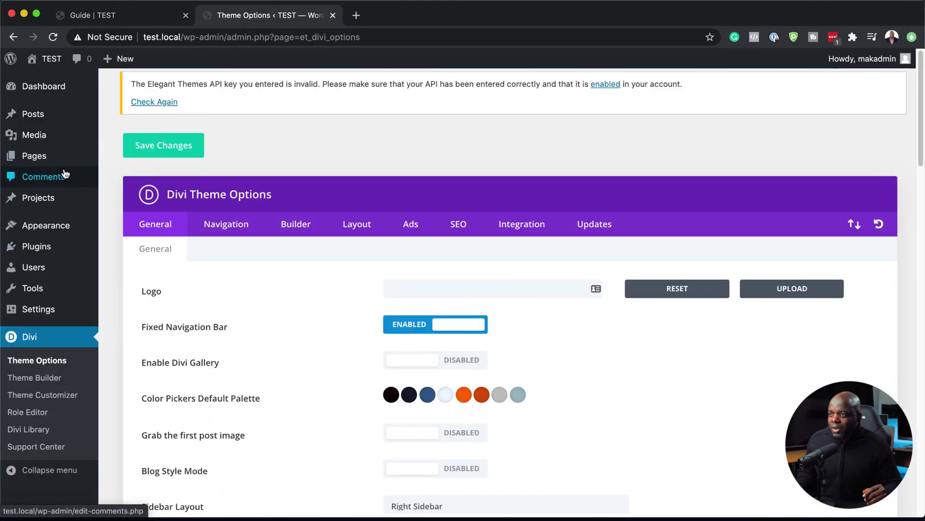
mouse_move(59, 164)
left_click(121, 177)
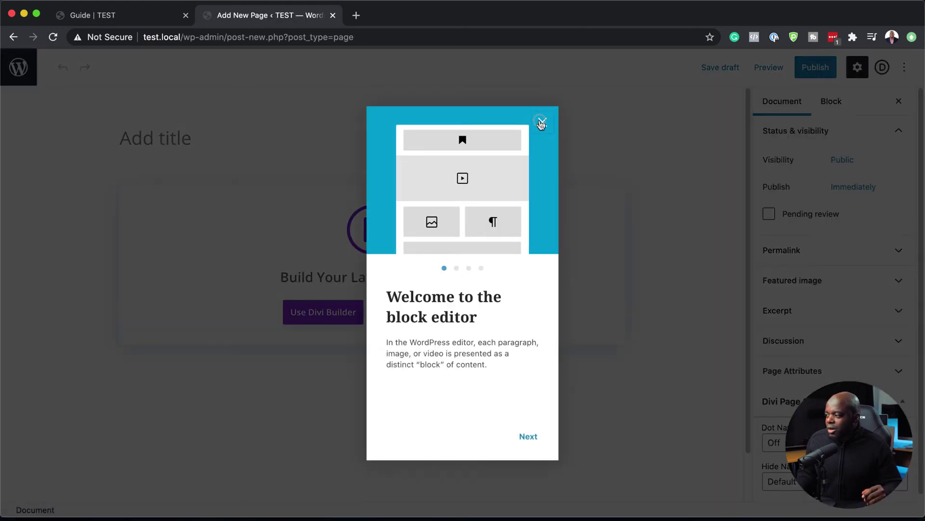
left_click(541, 124)
left_click(193, 137)
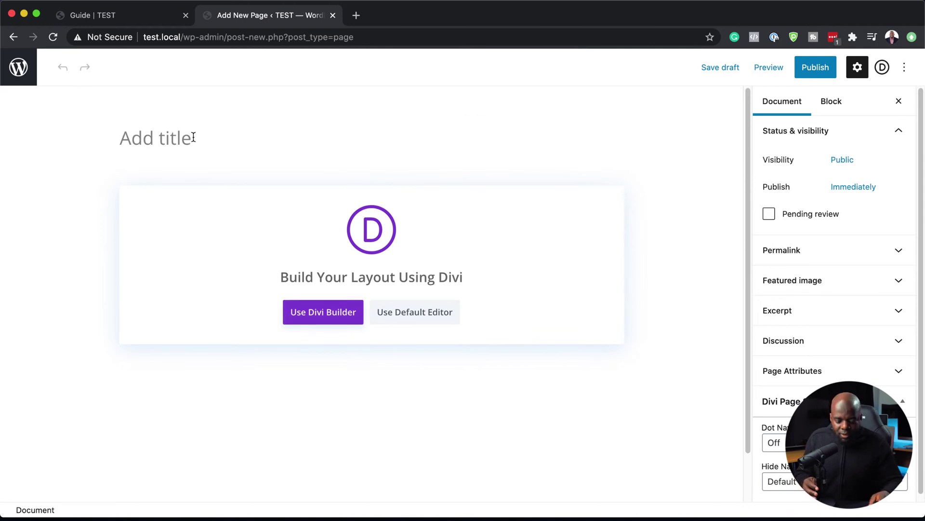
type("Test ")
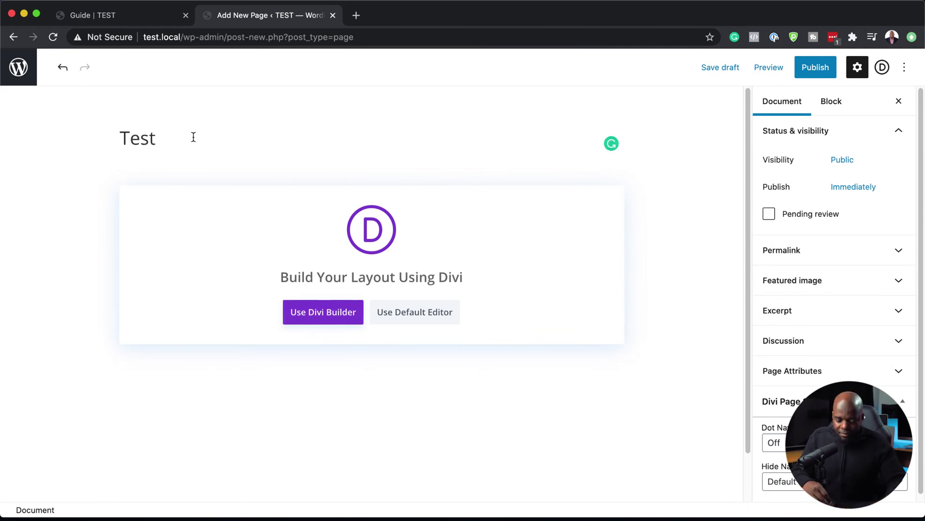
type("Page")
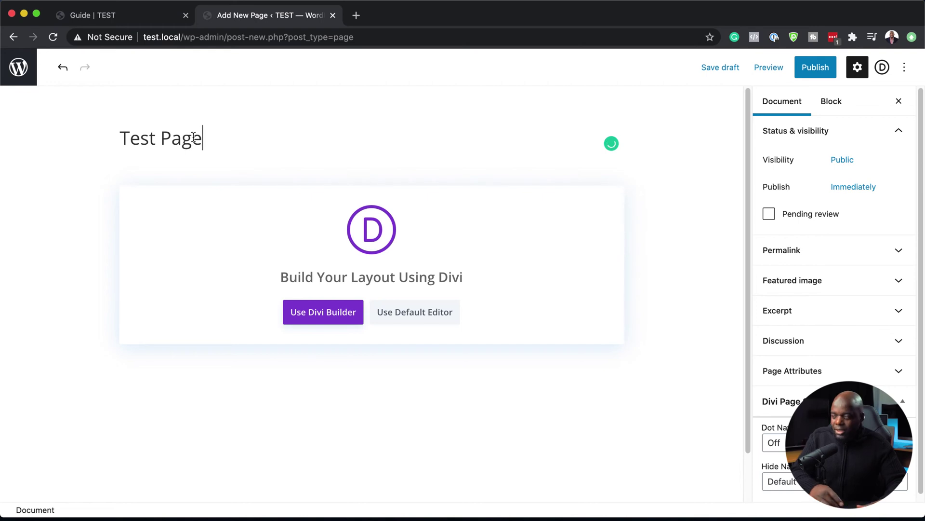
- Open the Test Page in the Divi Builder, build it from scratch, and insert a Call To Action module
left_click(344, 319)
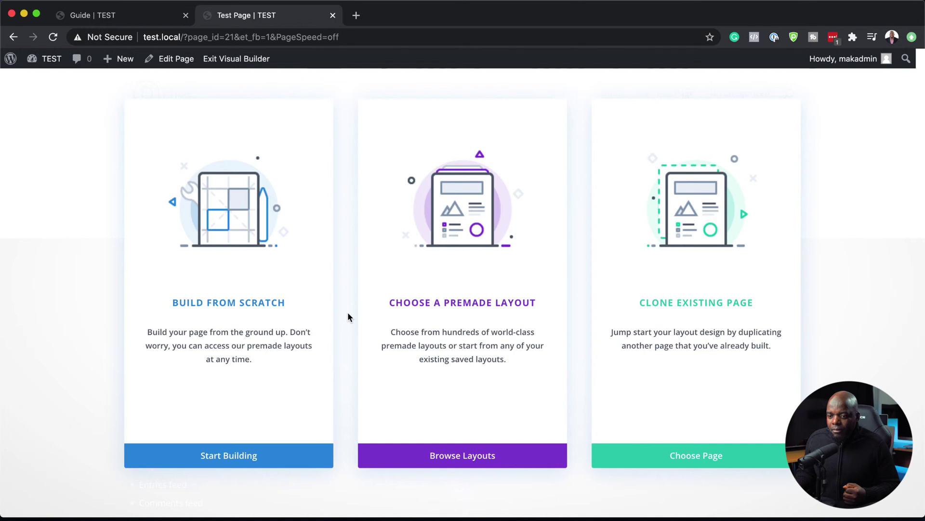
left_click(257, 303)
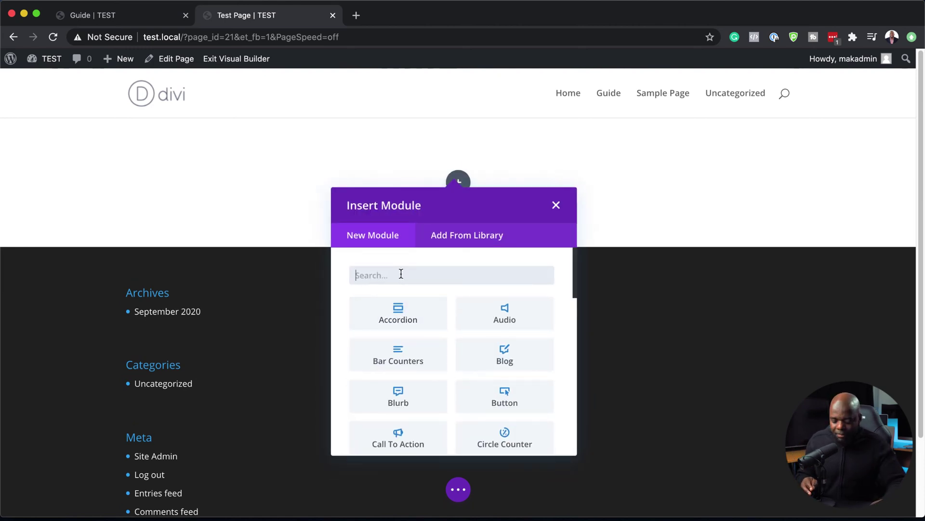
type("cal")
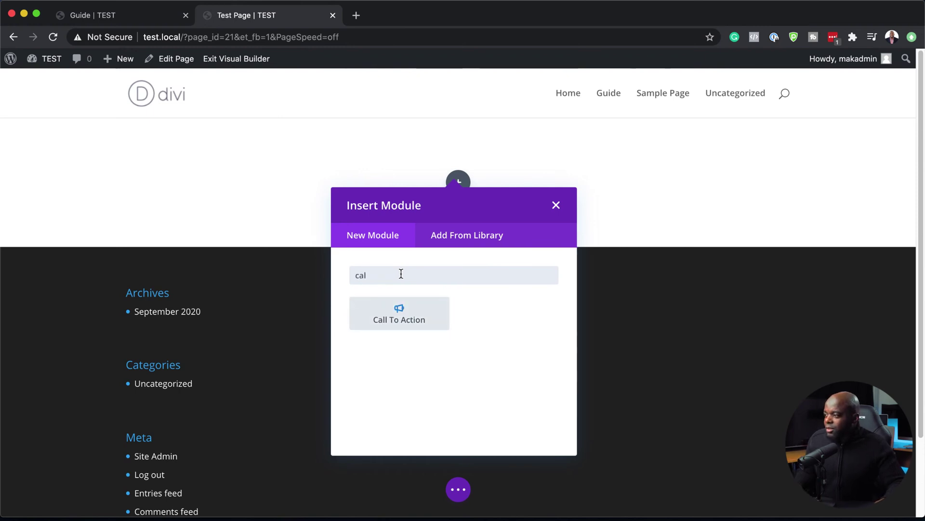
left_click(408, 317)
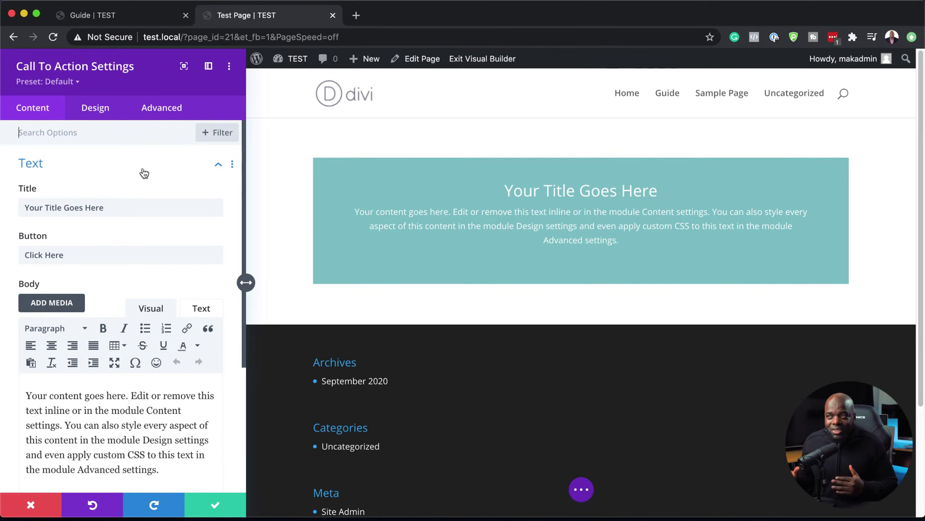
- Apply the Call To Action #2 preset to the module, set its button link URL to #, and save the module
left_click(76, 82)
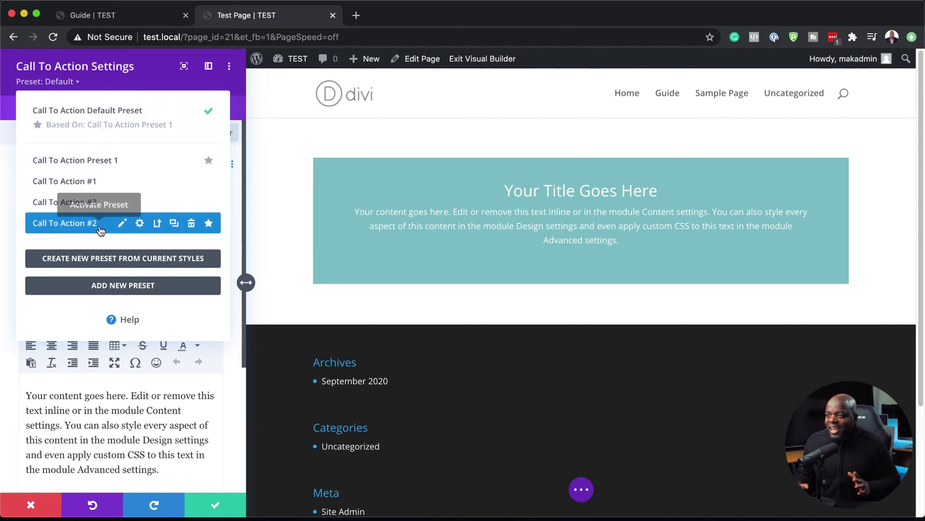
left_click(57, 226)
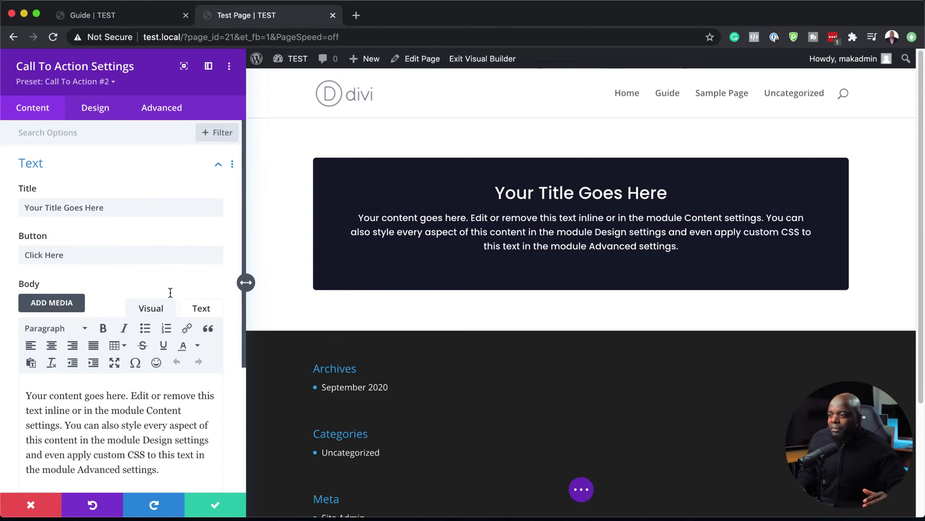
scroll(176, 270, "down", 5)
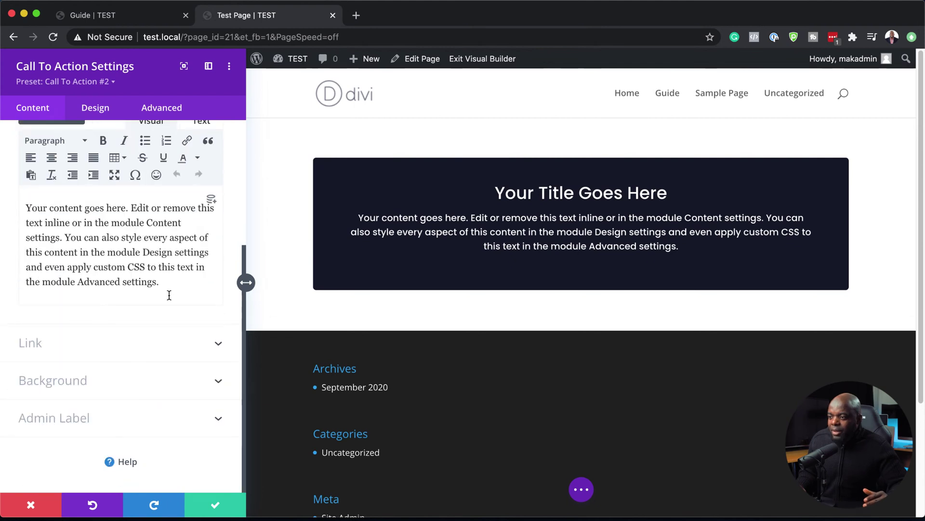
left_click(114, 345)
left_click(61, 190)
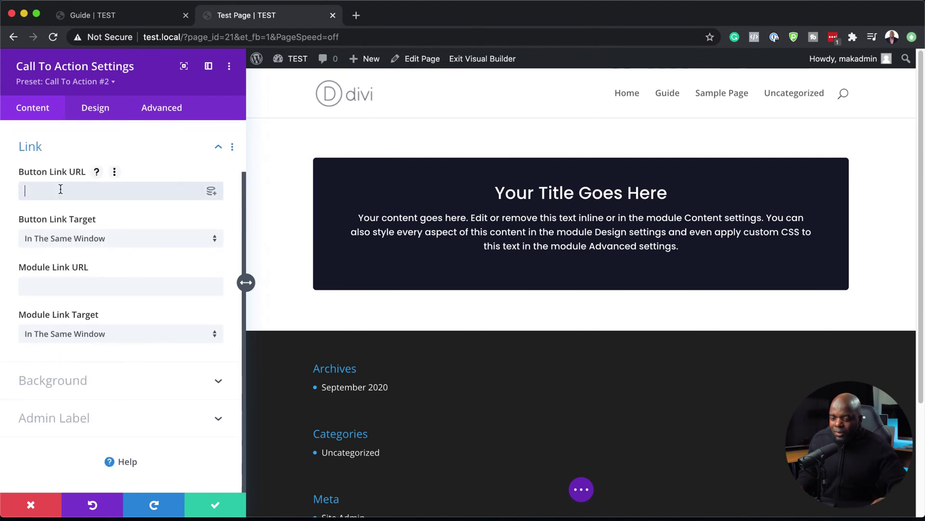
type("#")
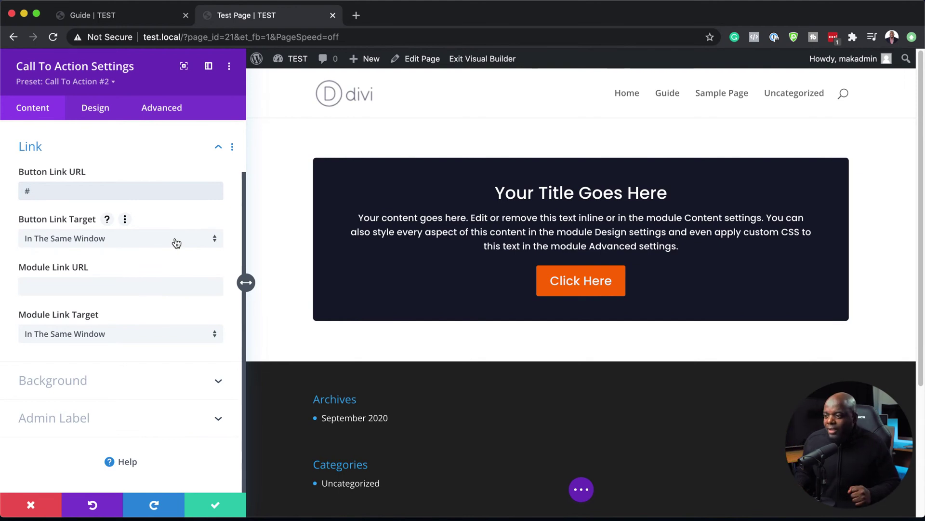
mouse_move(227, 497)
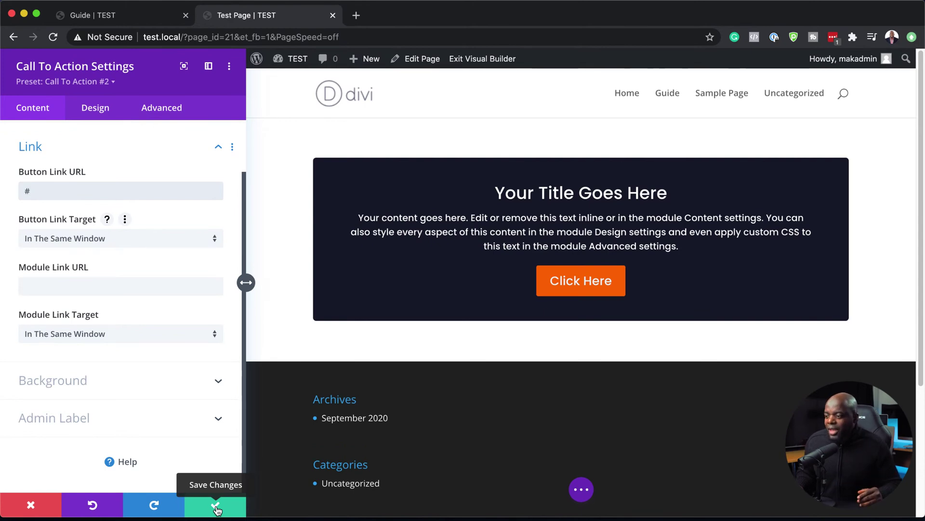
left_click(216, 506)
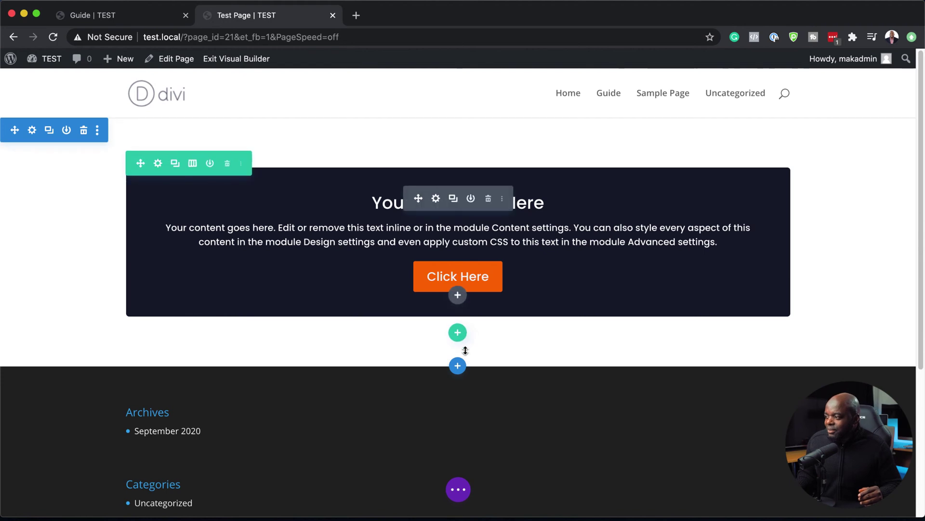
- Add a regular section with a three-equal-column row below the call to action and insert a Blurb module in its first column
left_click(460, 368)
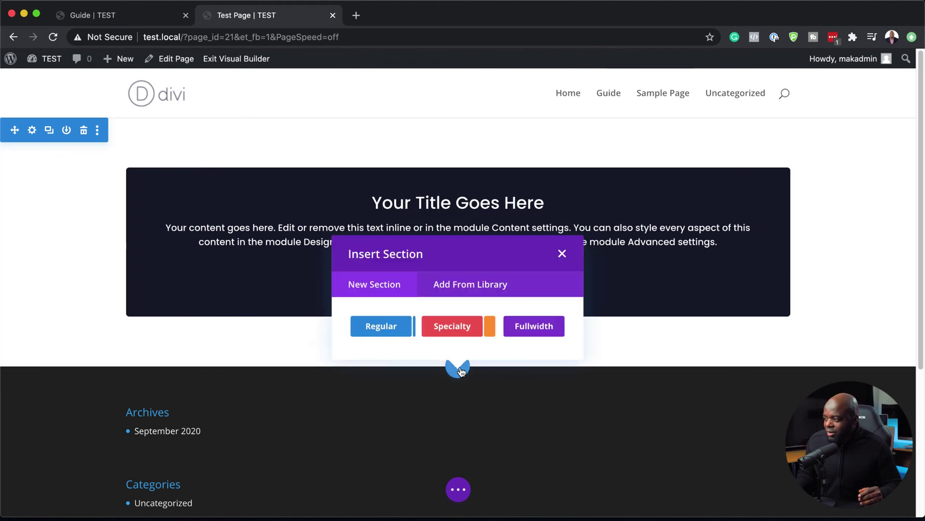
left_click(393, 327)
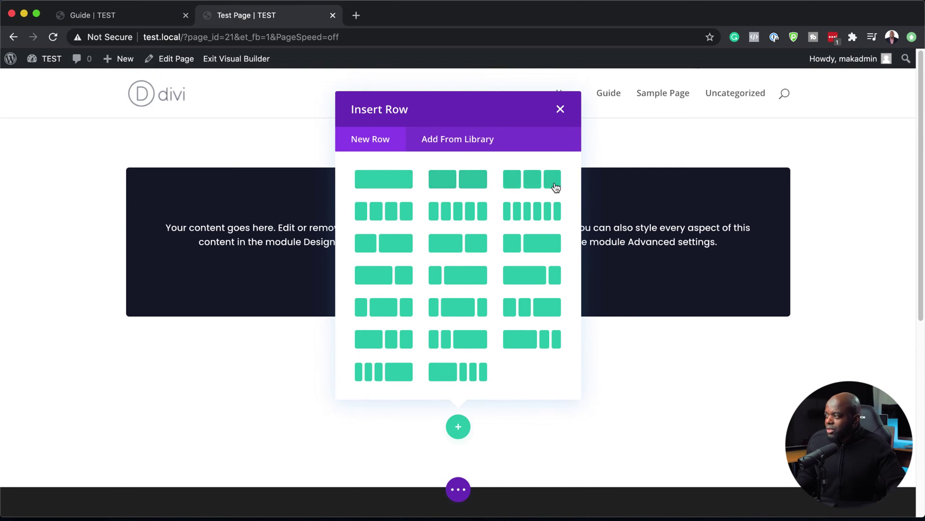
left_click(532, 182)
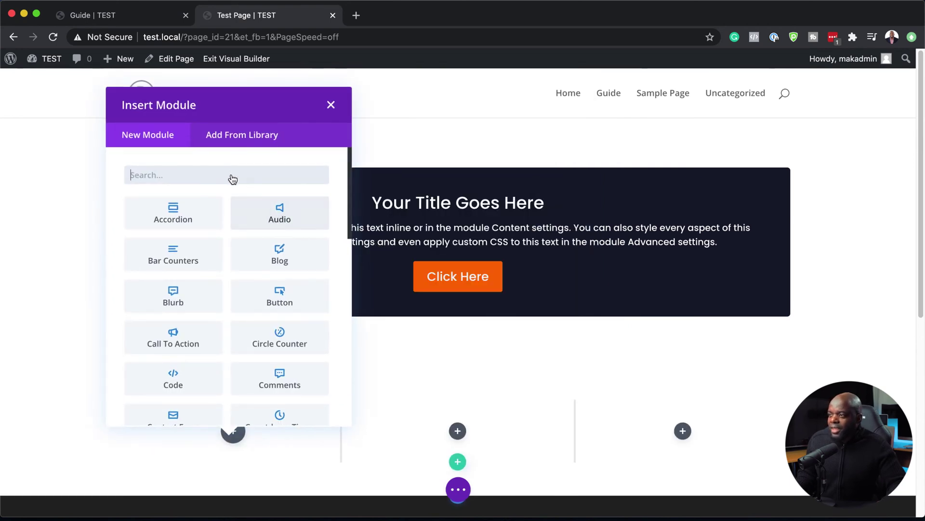
type("blu")
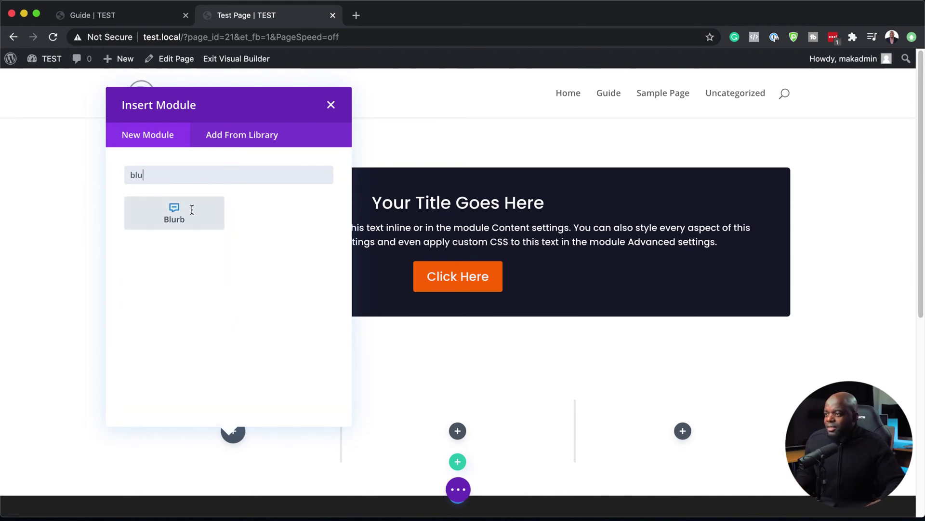
left_click(174, 213)
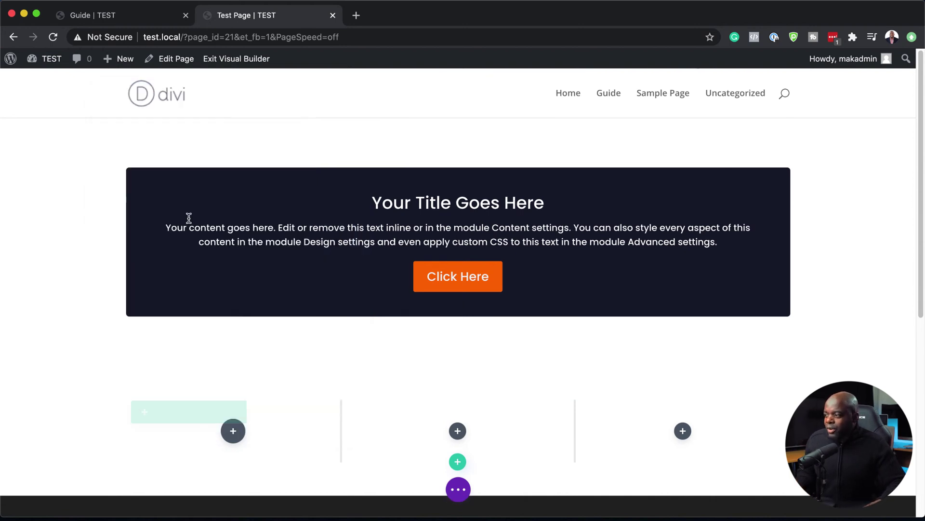
scroll(497, 310, "down", 2)
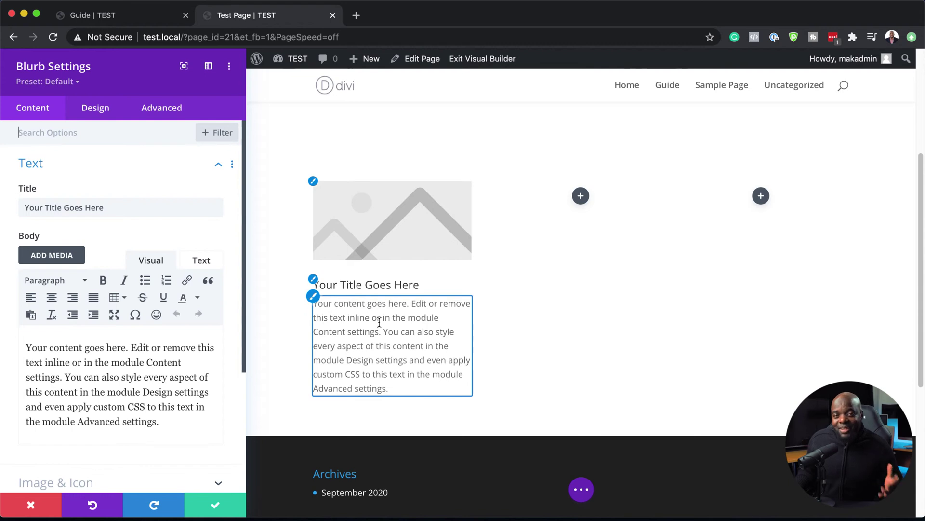
- List the blurb presets and examine the matching Blurb #1 to Blurb #6 designs on the Guide page
left_click(75, 83)
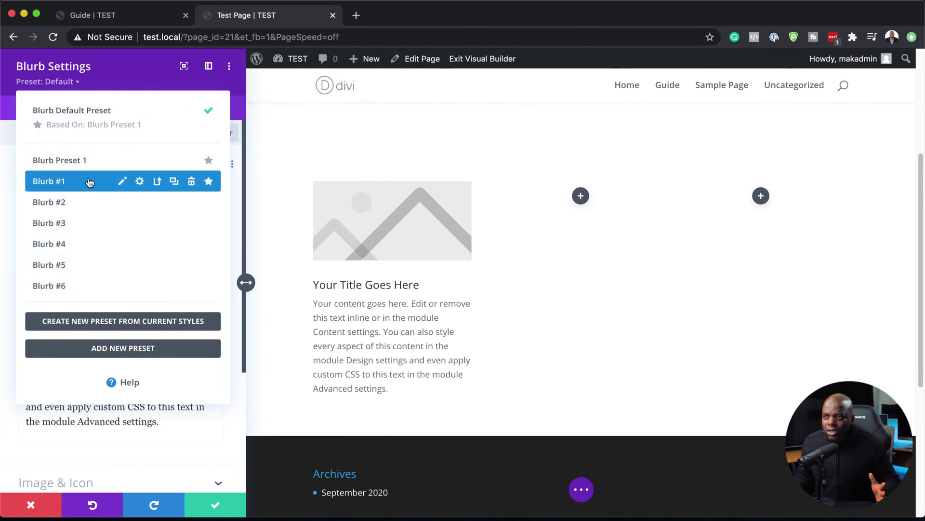
left_click(116, 16)
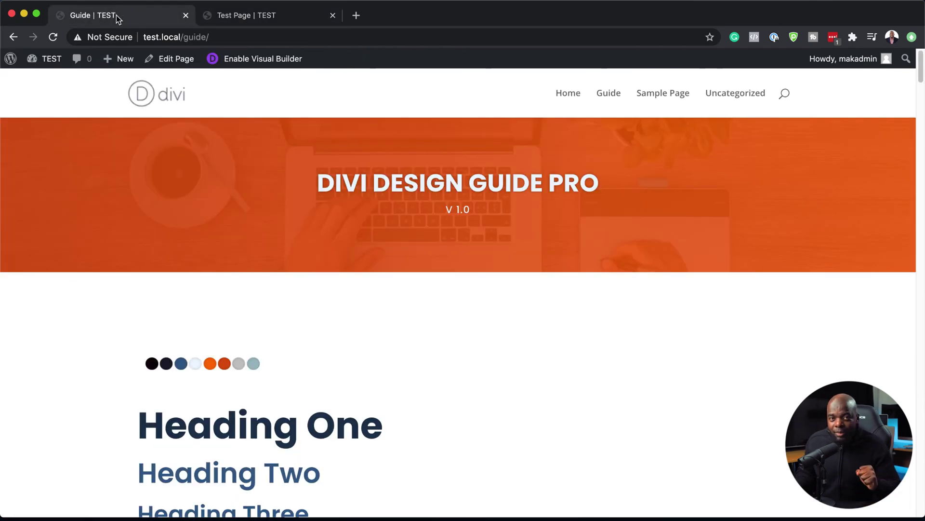
scroll(238, 223, "down", 15)
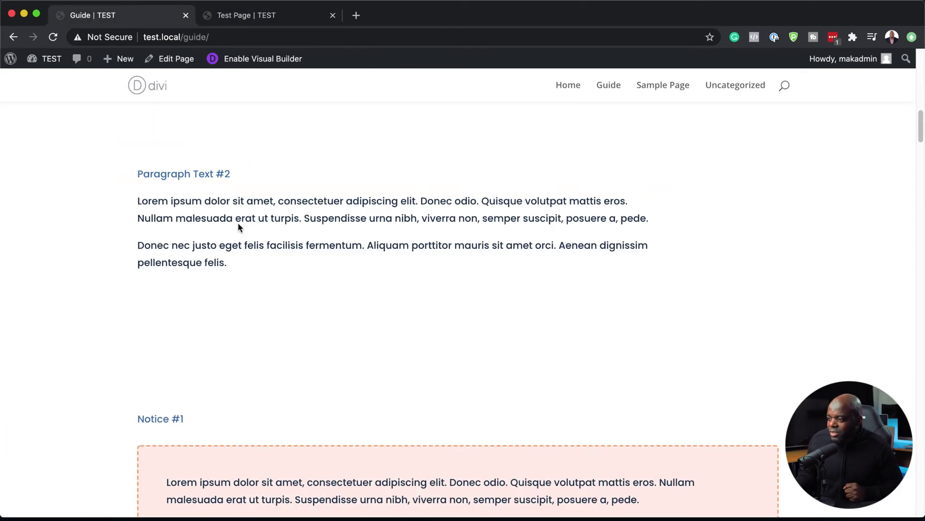
scroll(238, 225, "down", 15)
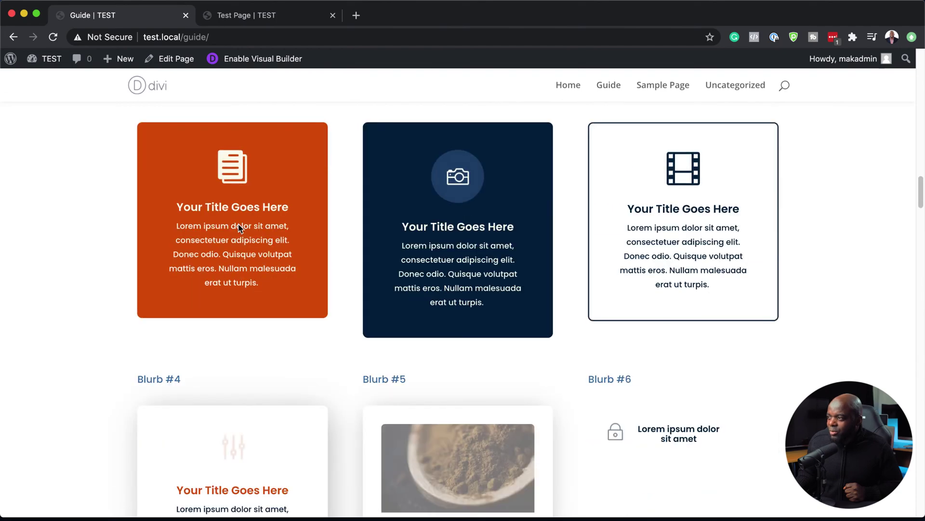
scroll(109, 242, "up", 2)
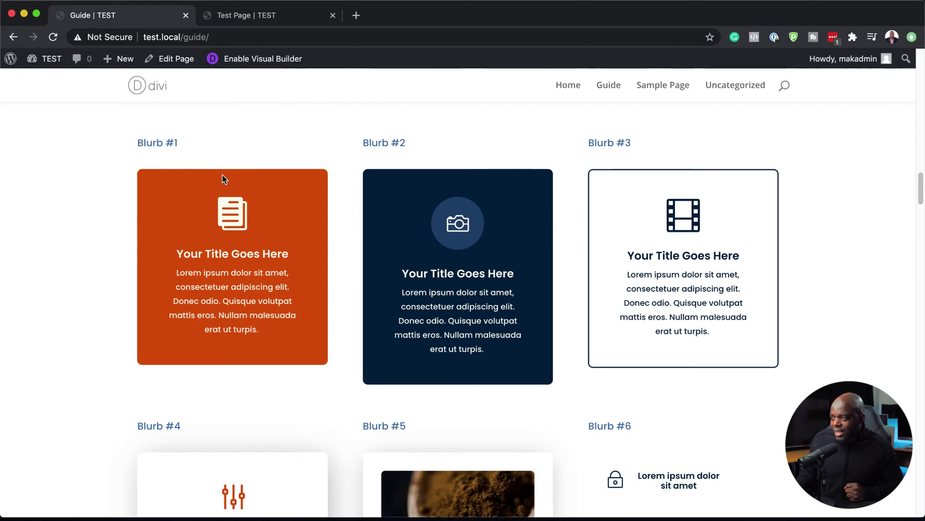
scroll(139, 236, "down", 4)
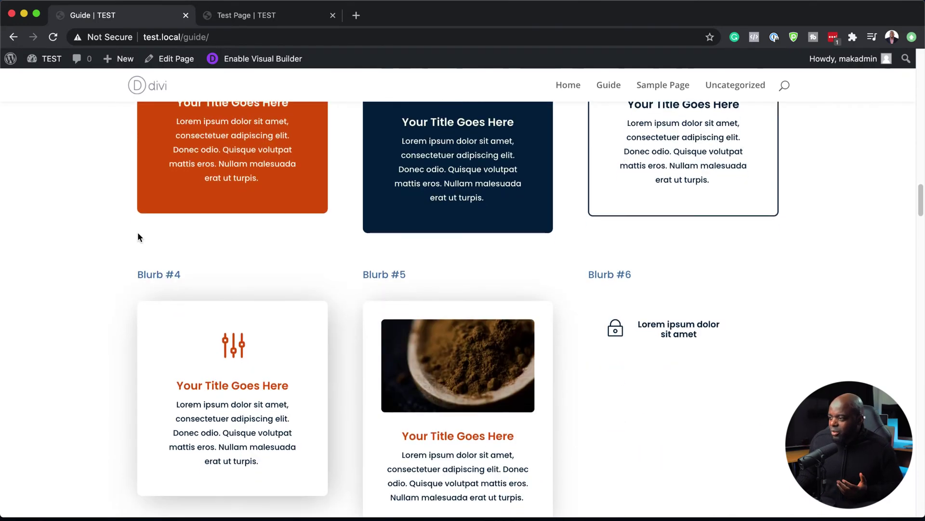
scroll(116, 260, "up", 5)
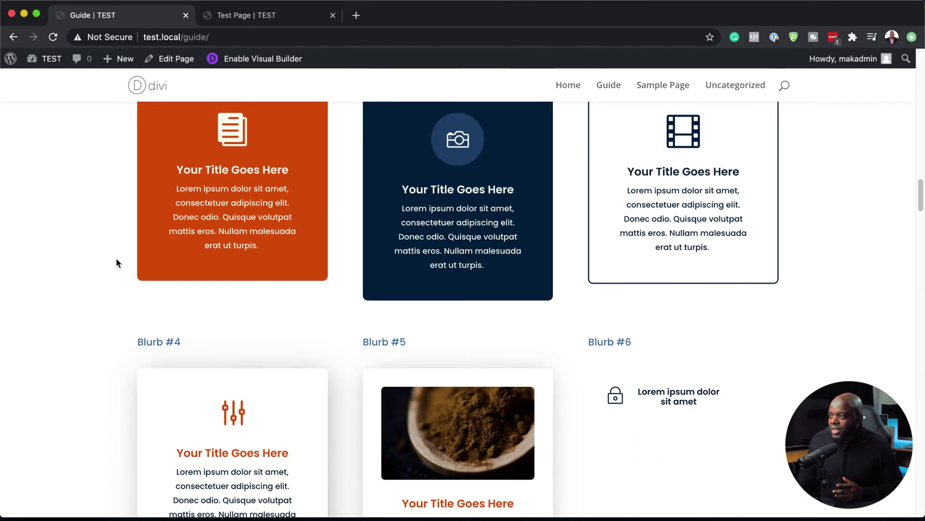
- Apply the Blurb #1 preset to the new blurb on the Test Page and compare it with the Guide page's version
left_click(291, 17)
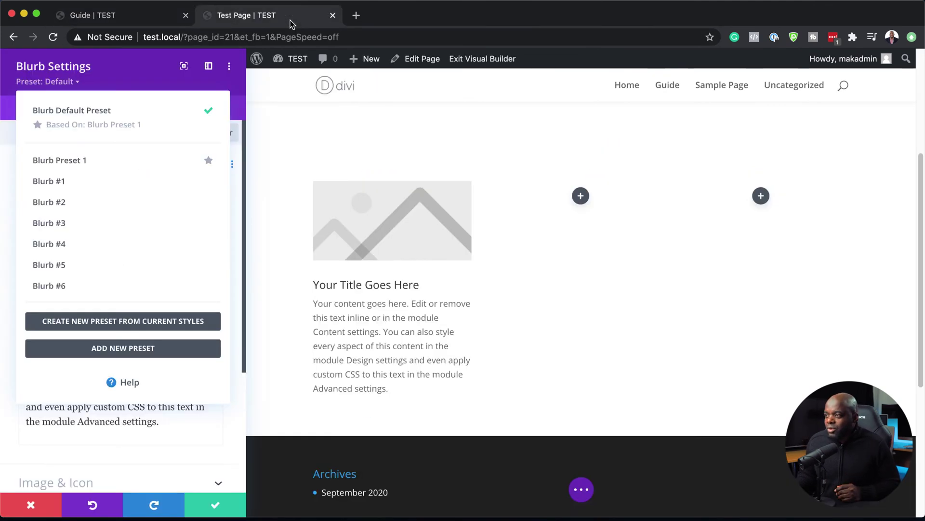
left_click(77, 182)
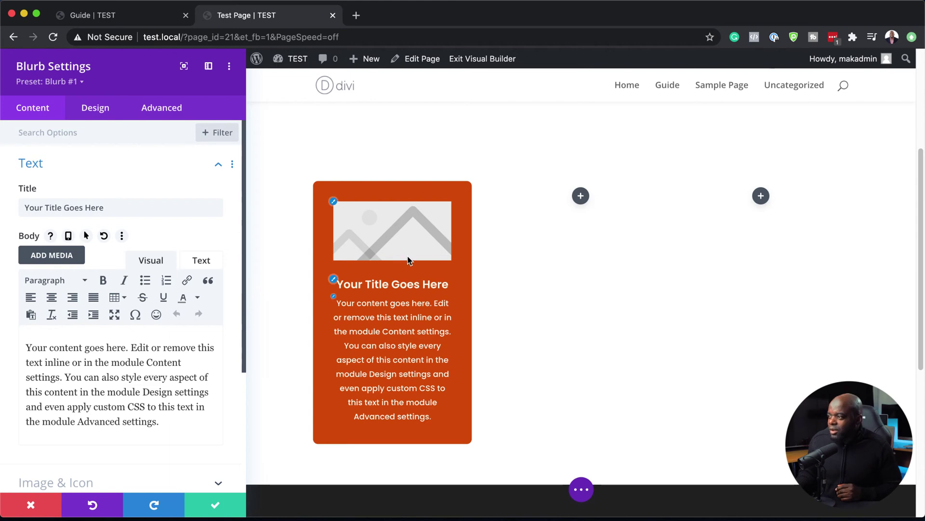
left_click(151, 23)
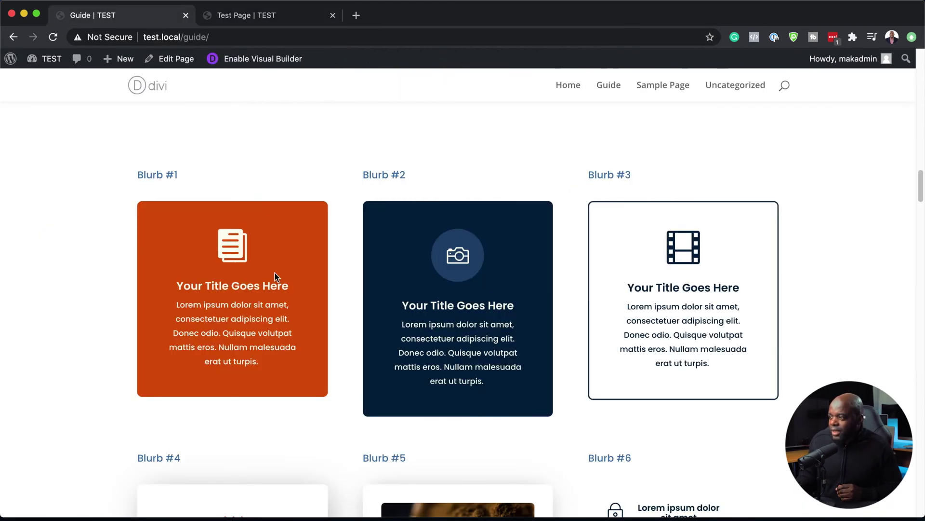
left_click(282, 16)
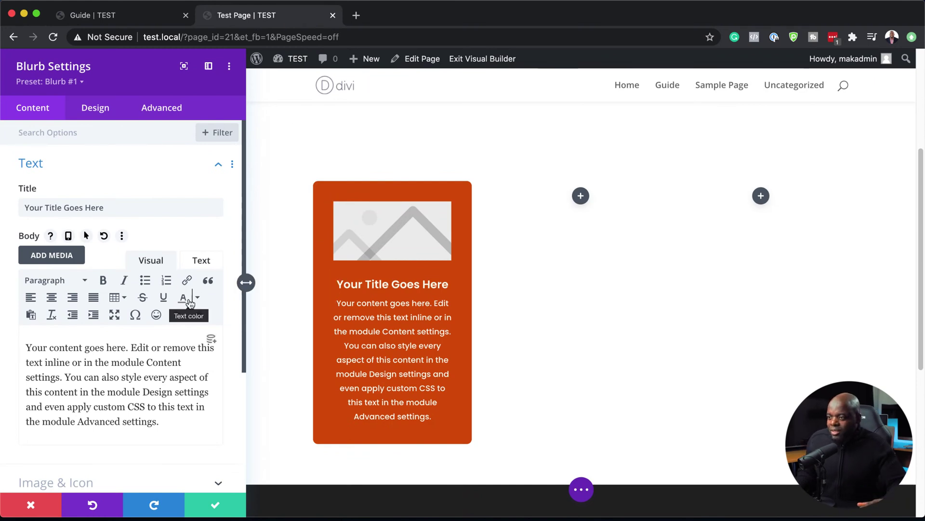
- Enable the icon instead of the image for the blurb, choose the camera icon, and save the module
scroll(136, 384, "down", 2)
scroll(135, 386, "down", 3)
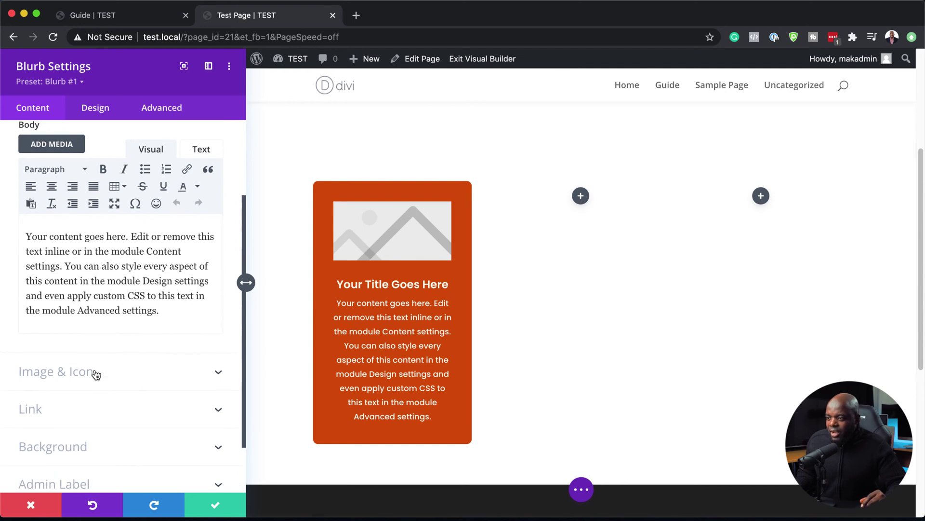
left_click(93, 375)
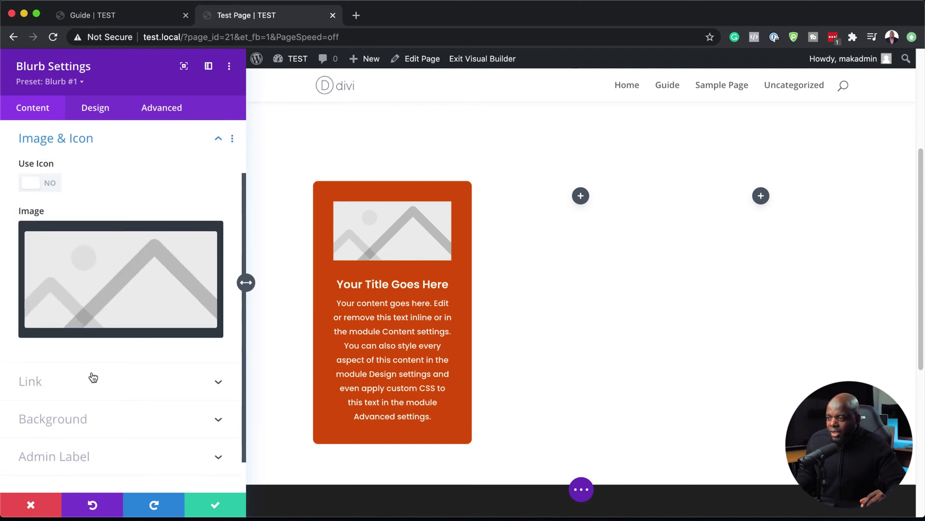
left_click(48, 185)
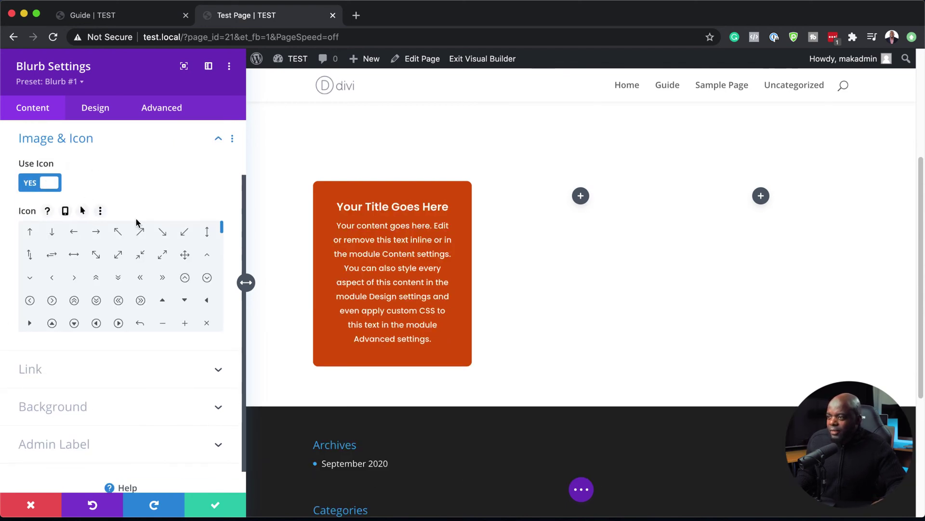
left_click_drag(222, 228, 224, 256)
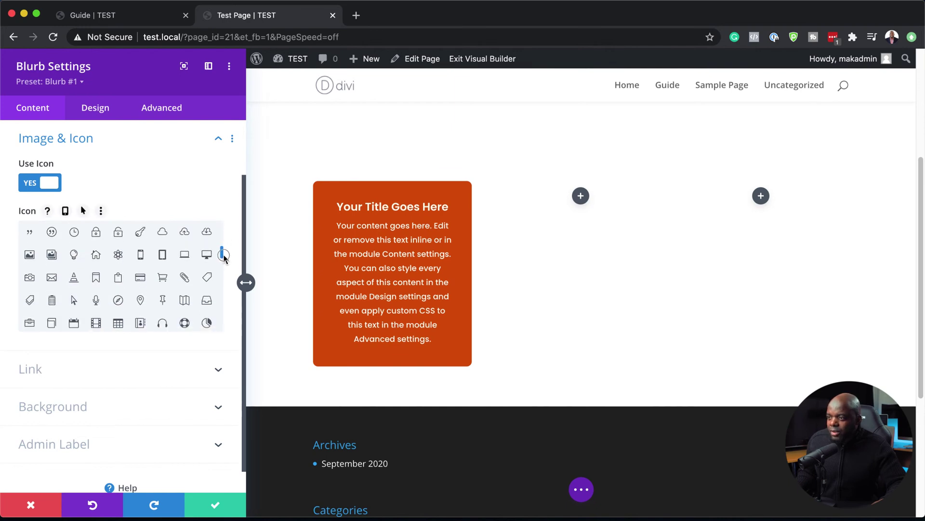
left_click(28, 280)
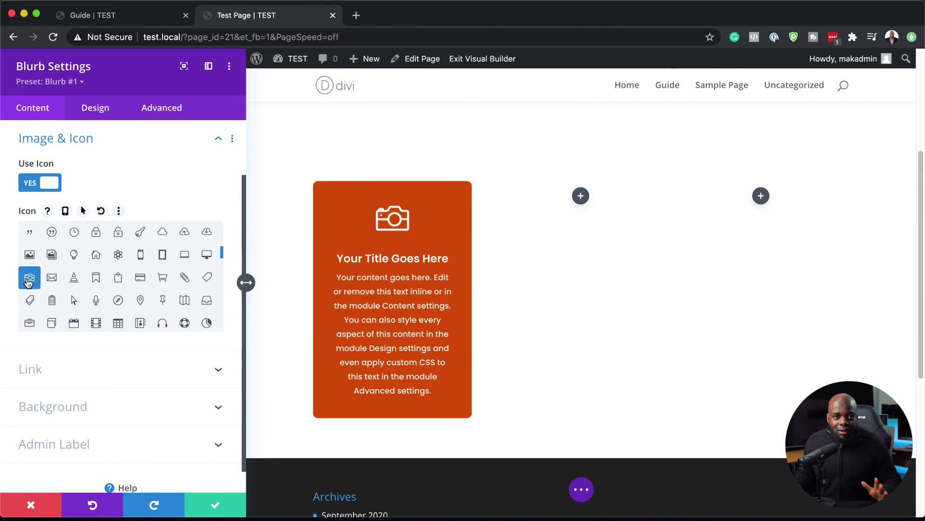
left_click(215, 506)
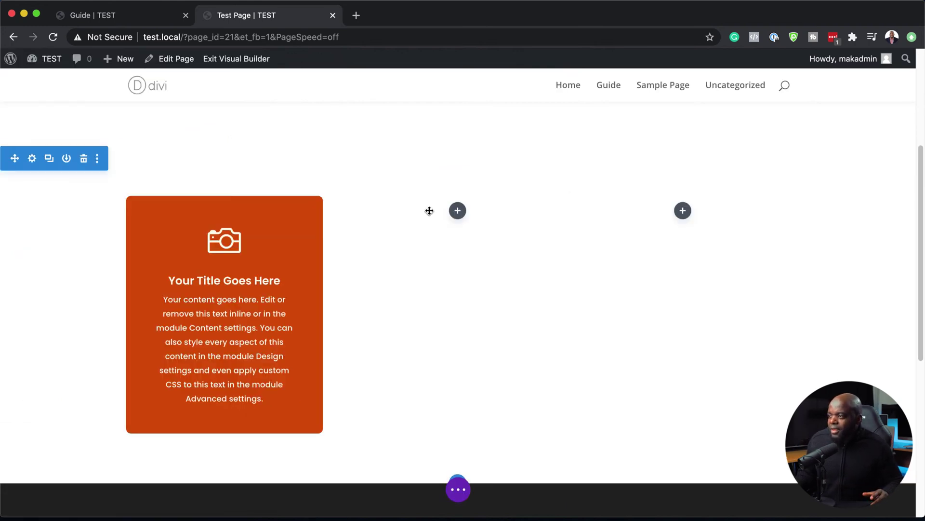
- Insert a Blurb module in the row's second column and apply the Blurb #2 preset to it
left_click(457, 211)
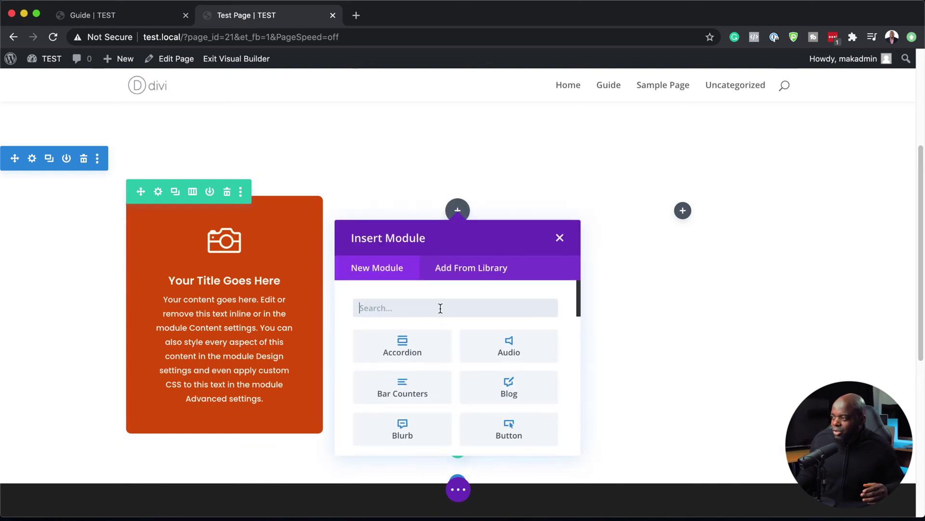
type("blur")
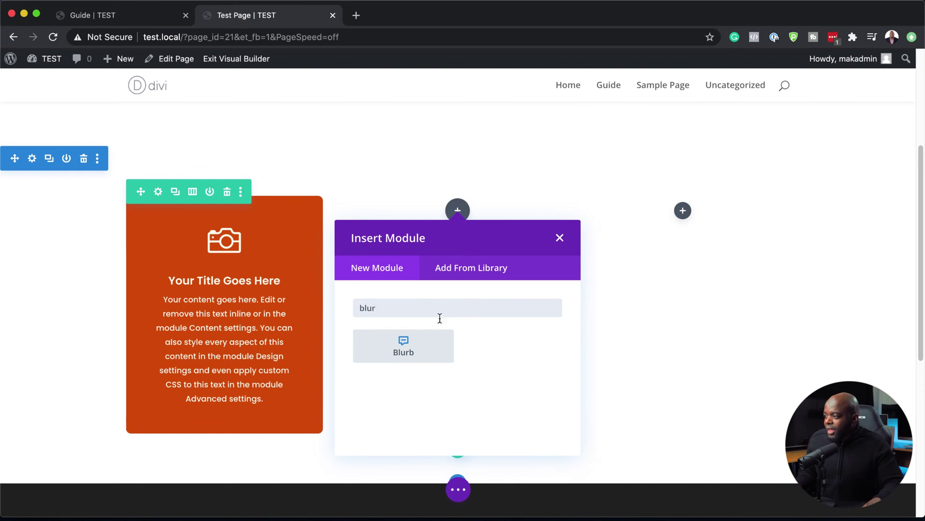
left_click(441, 346)
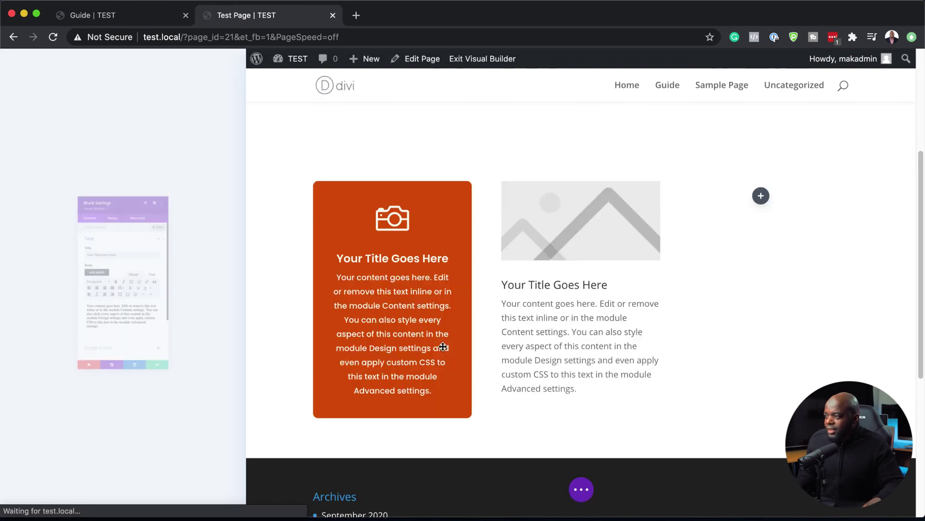
left_click(48, 81)
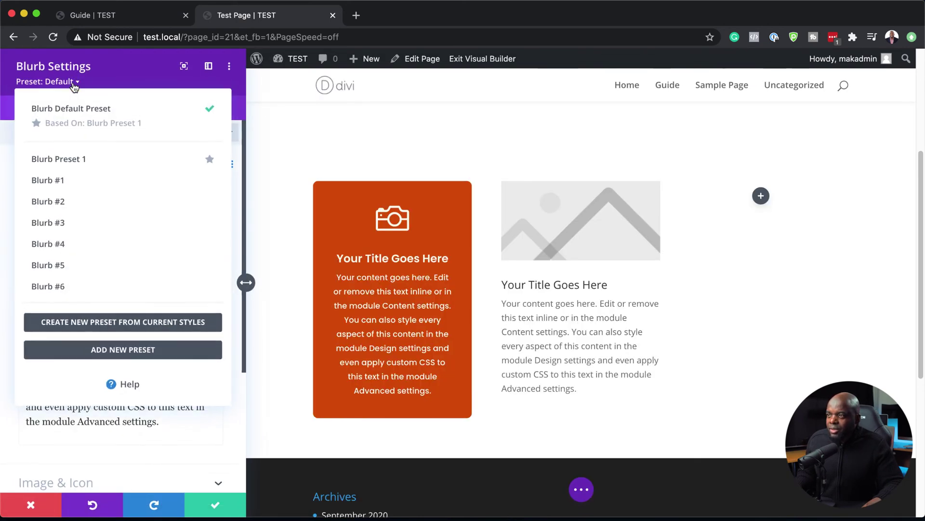
left_click(74, 206)
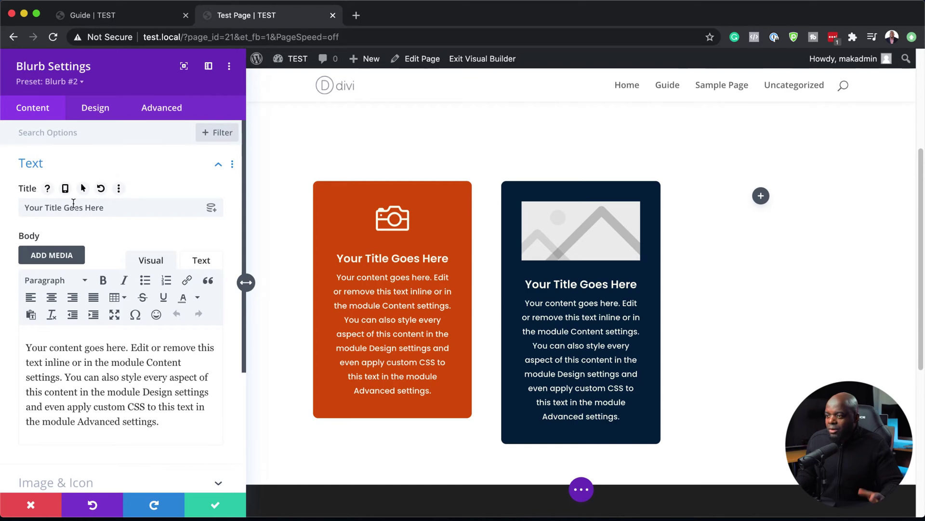
- Enable the icon instead of the image for the second blurb, choose the closed padlock icon, and save the module
scroll(170, 417, "down", 3)
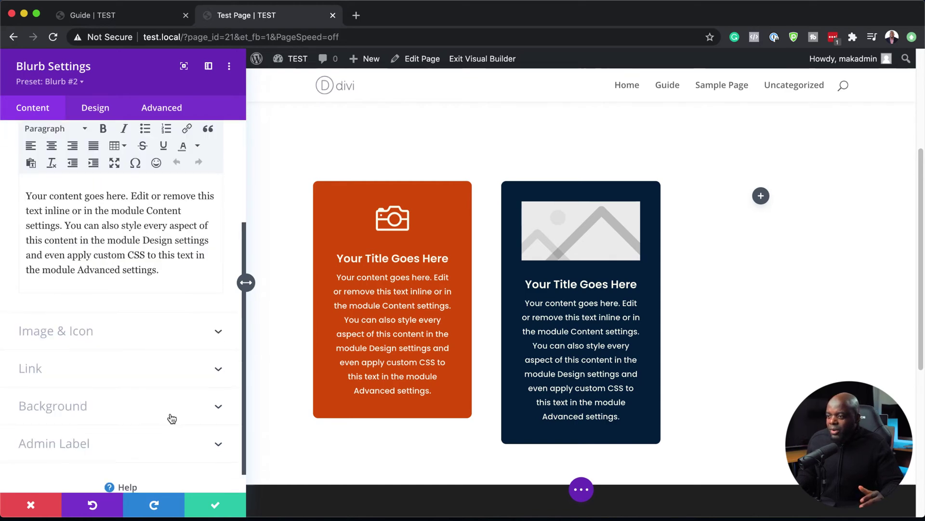
left_click(72, 331)
left_click(47, 189)
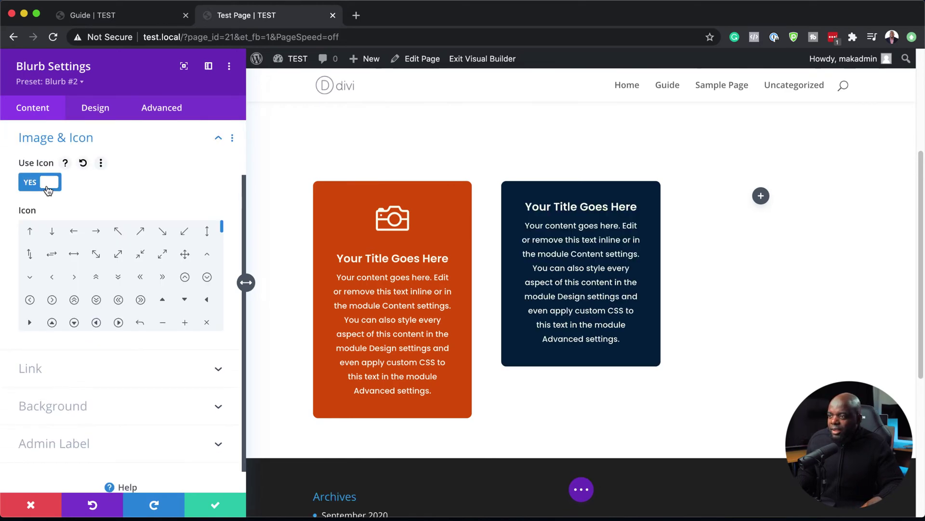
left_click(184, 278)
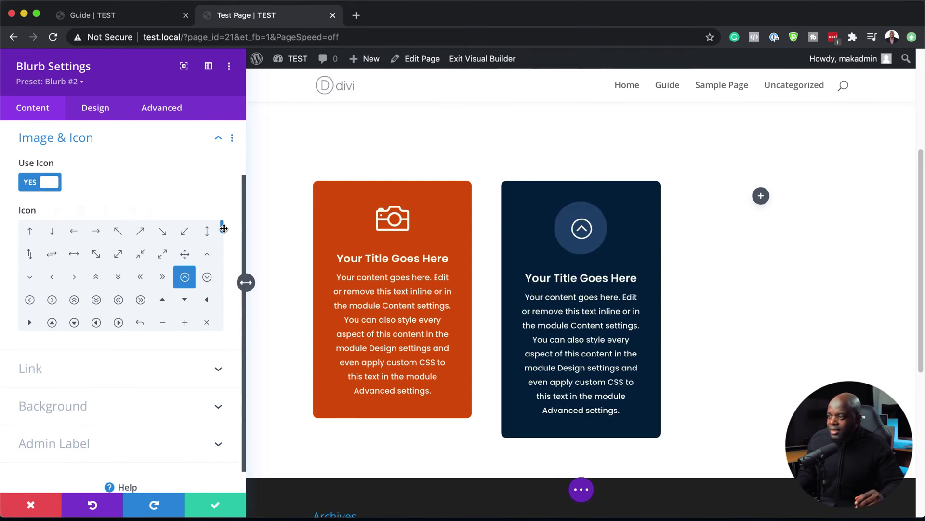
left_click_drag(222, 231, 222, 245)
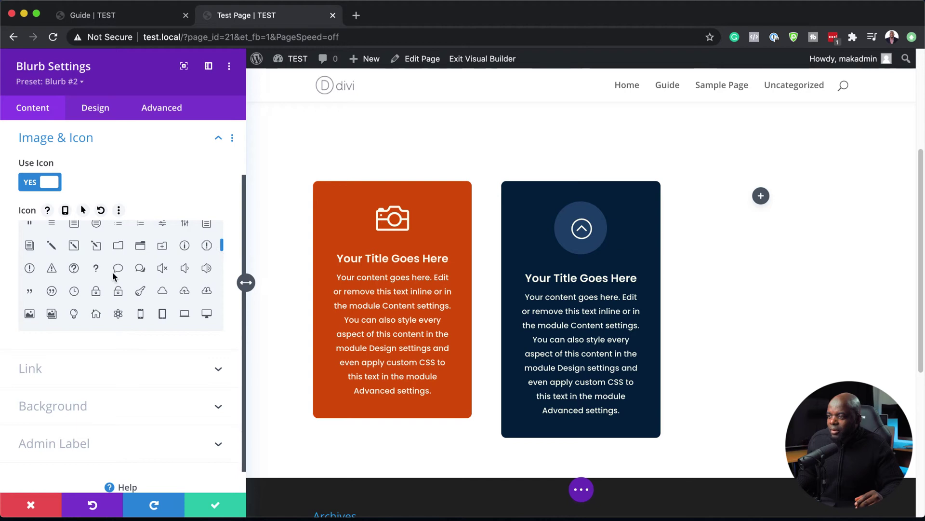
left_click(96, 293)
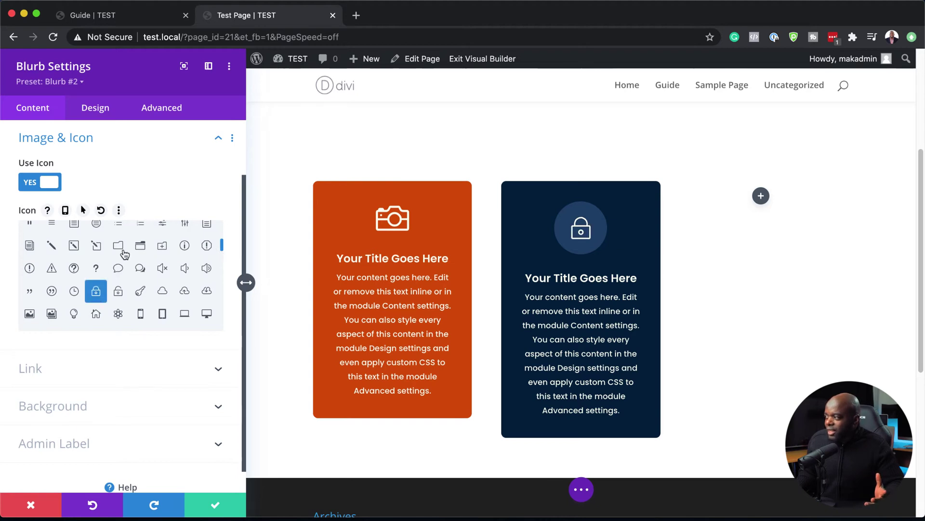
left_click(215, 507)
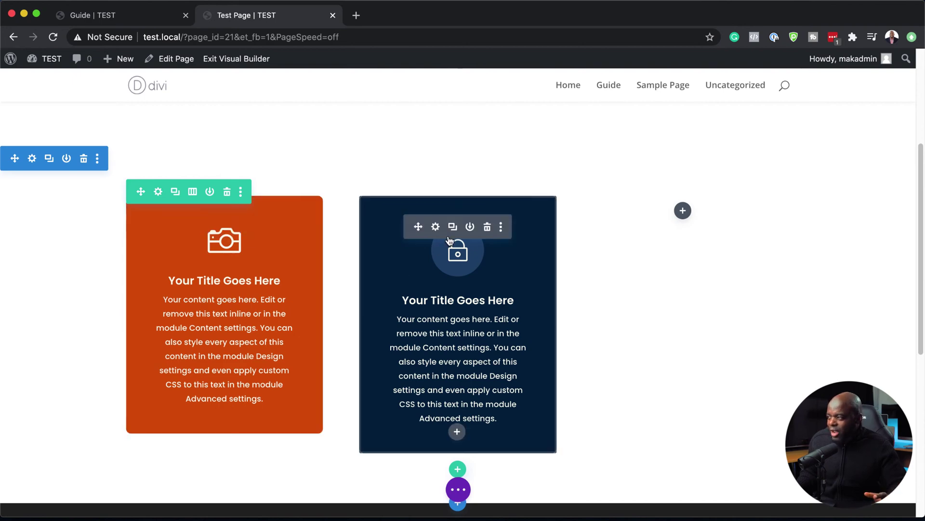
- Try saved palette colors on the second blurb's background, settle on the dark navy #171b2c, and save the module
left_click(436, 228)
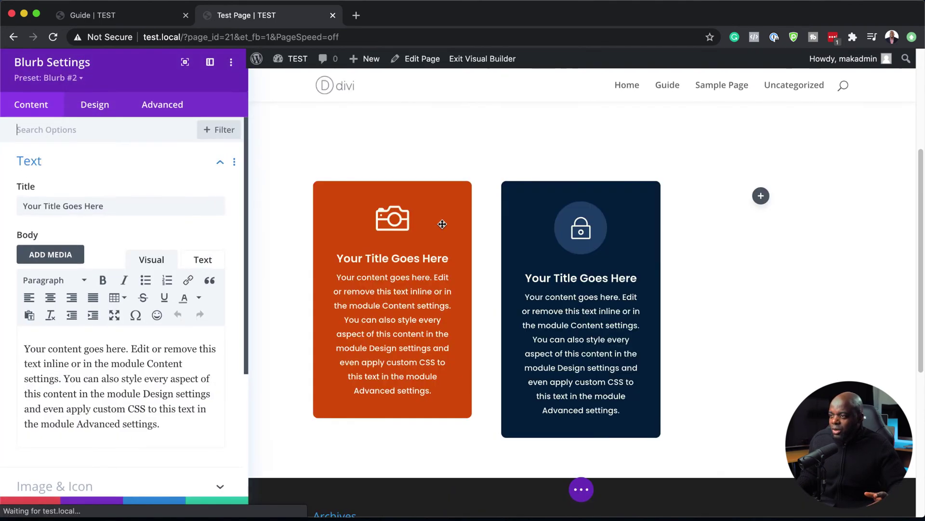
scroll(161, 325, "down", 3)
scroll(144, 337, "down", 3)
left_click(92, 384)
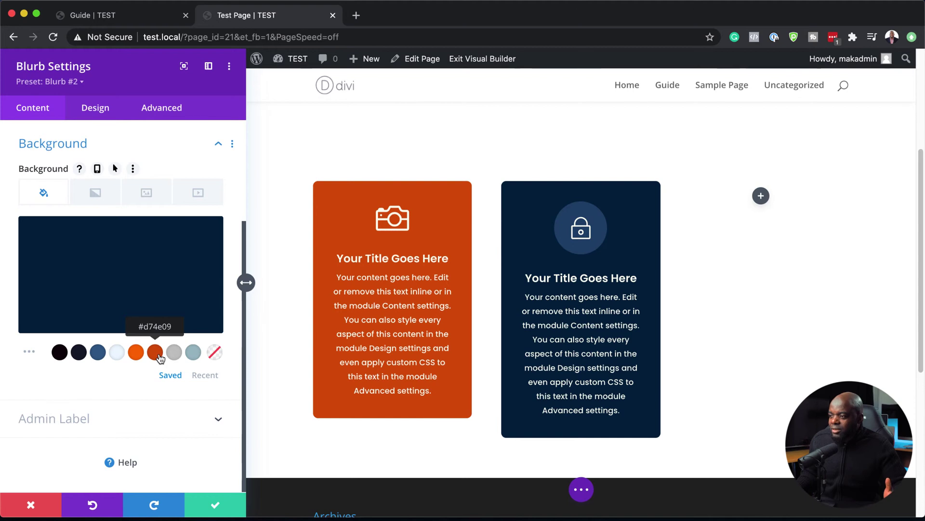
left_click(194, 354)
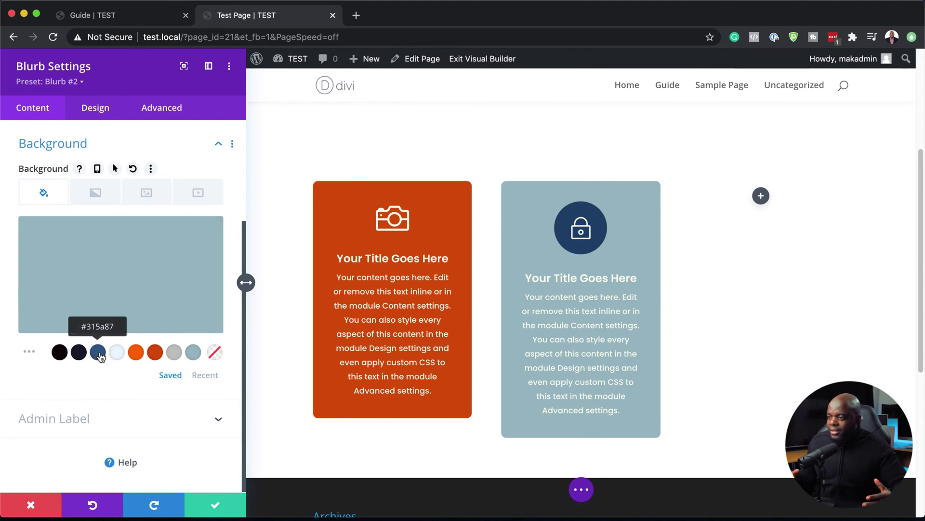
left_click(118, 353)
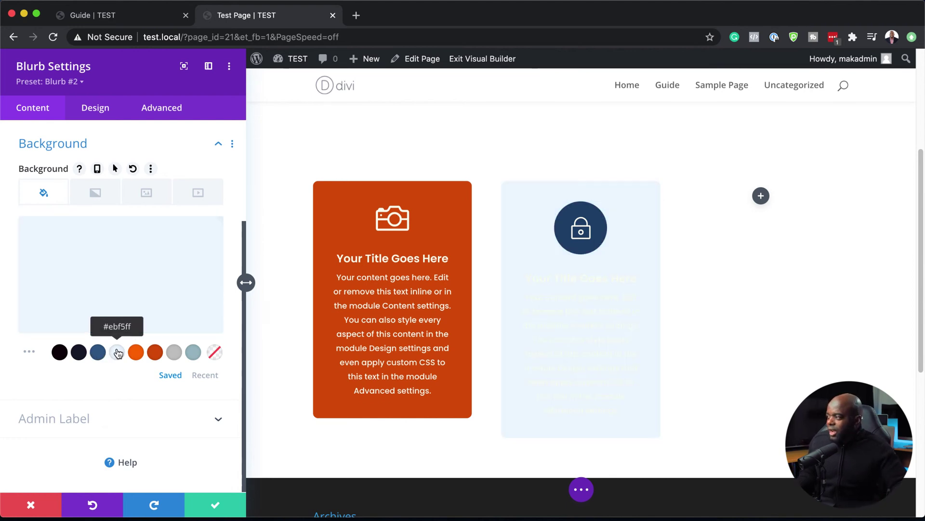
left_click(75, 355)
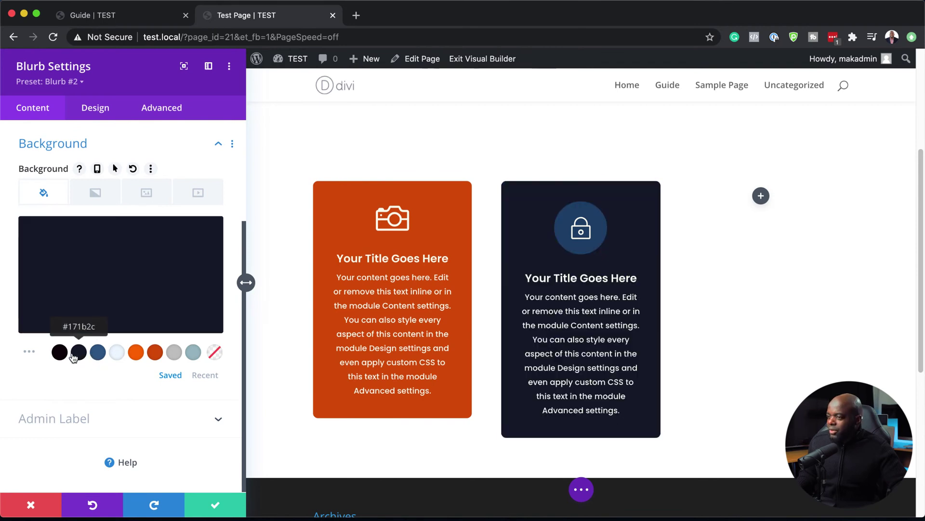
left_click(63, 358)
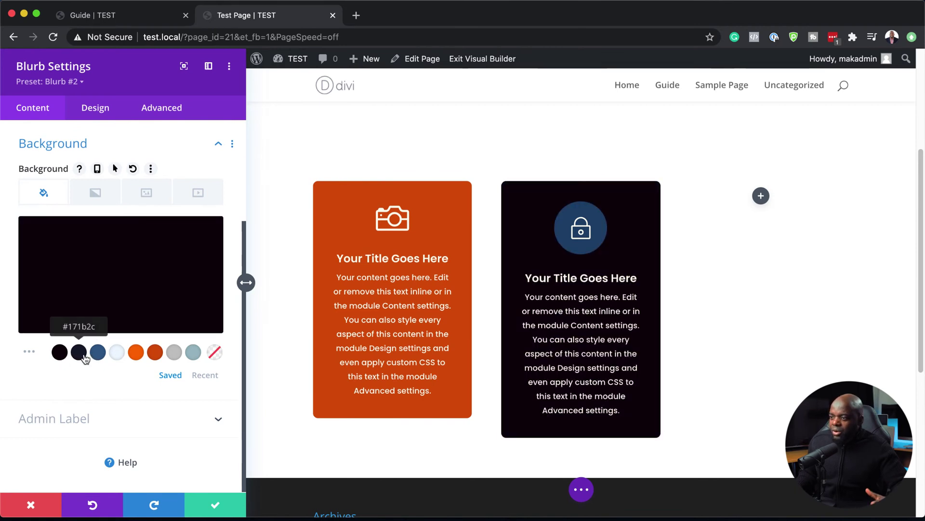
left_click(83, 356)
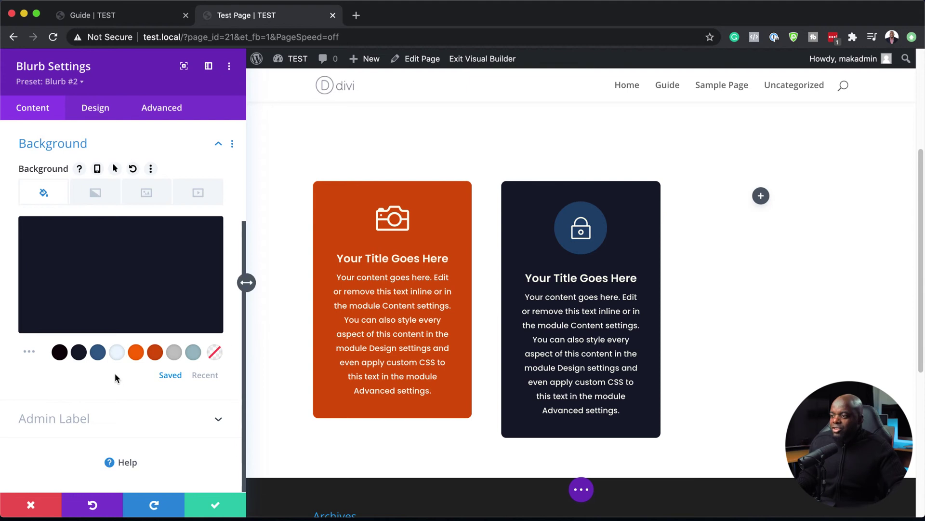
left_click(216, 506)
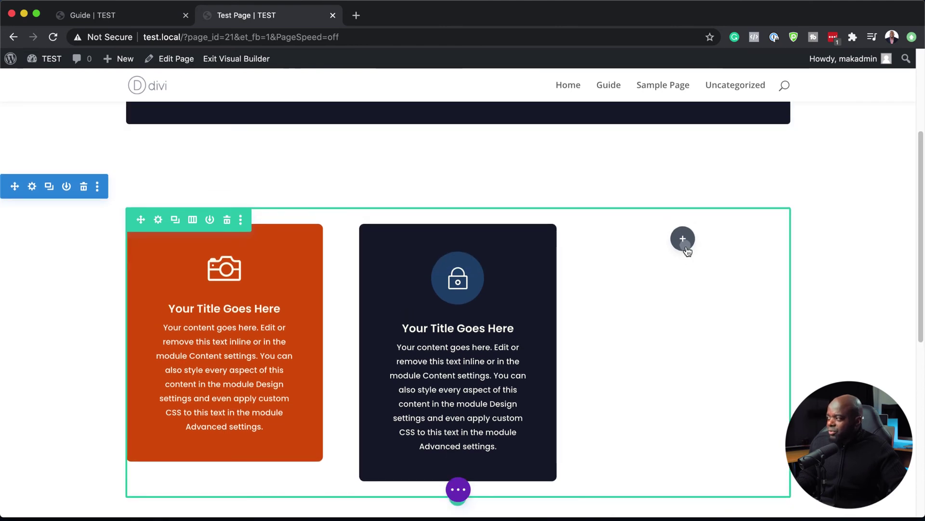
- Insert a Button module in the row's empty third column
left_click(684, 234)
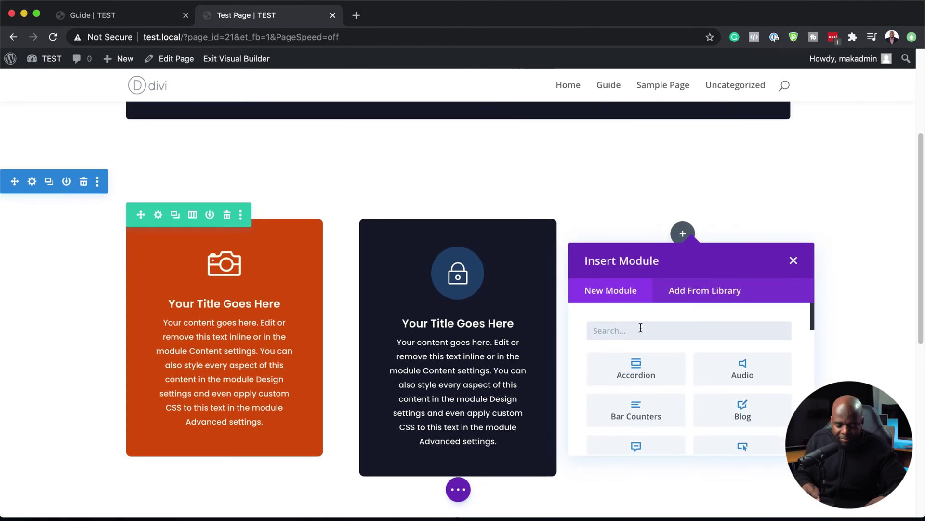
type("butt")
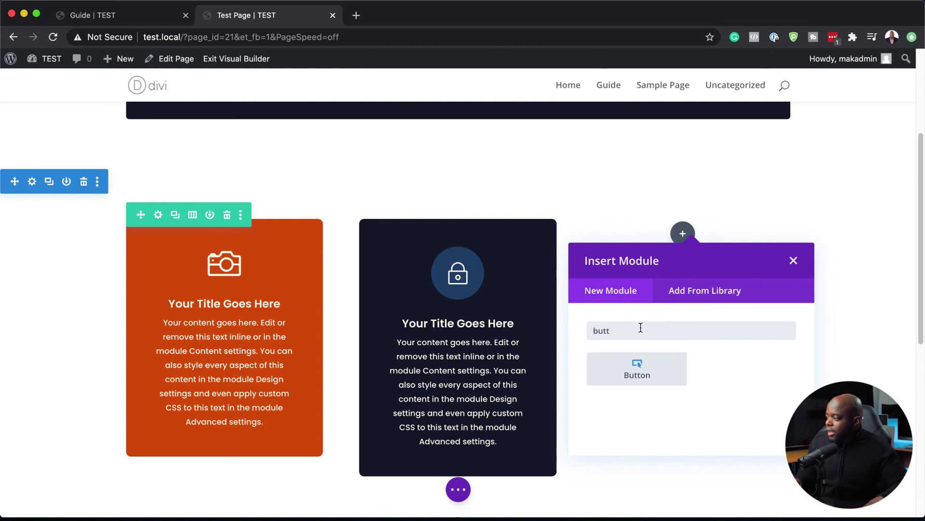
left_click(640, 361)
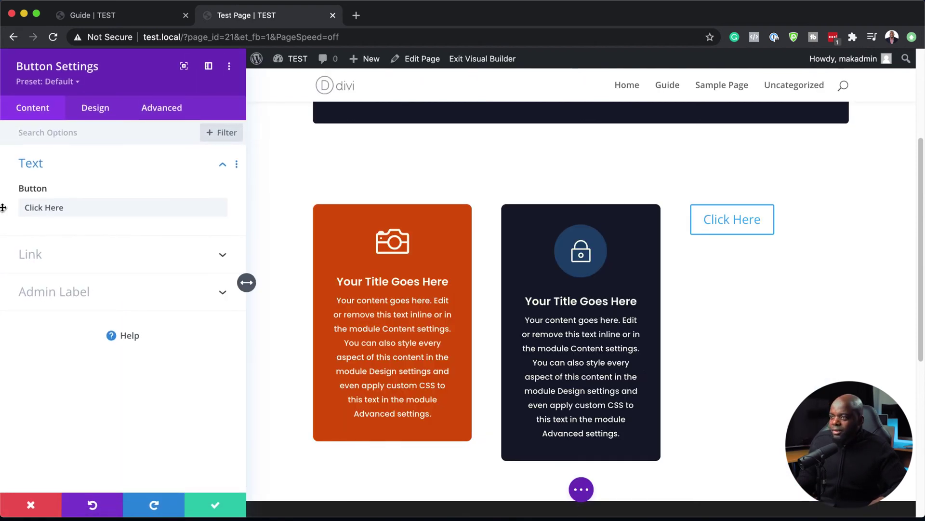
- Compare the button presets with the button designs on the Guide page, and apply Button + Icon #2 to the new button
left_click(77, 83)
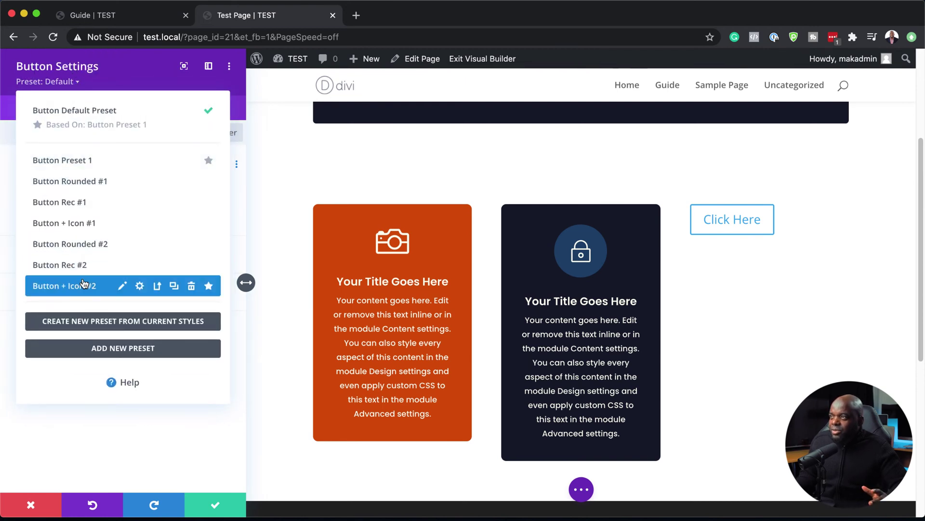
left_click(133, 20)
scroll(345, 402, "down", 15)
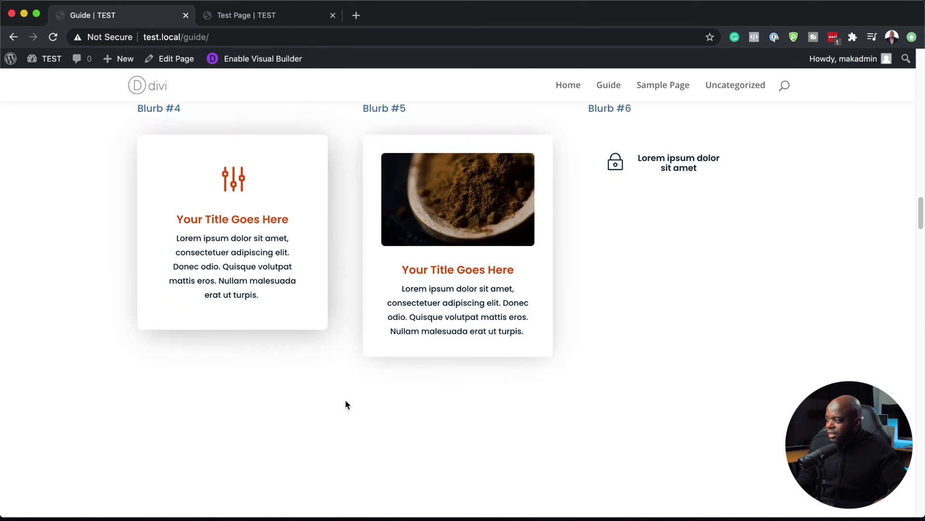
scroll(345, 404, "up", 2)
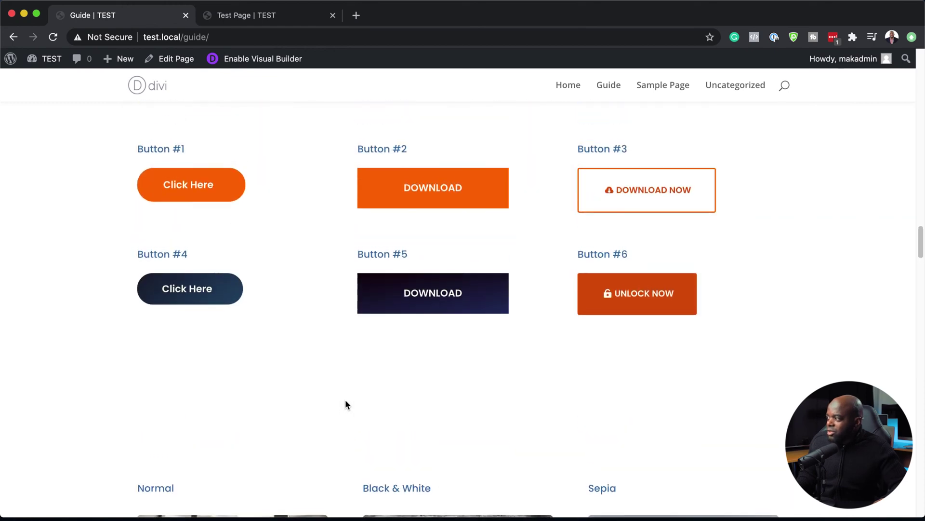
left_click(278, 16)
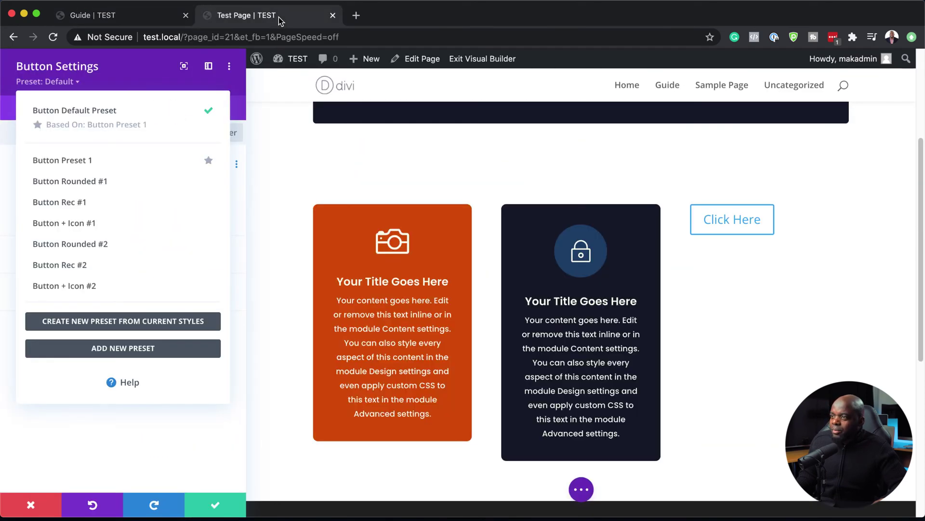
left_click(103, 286)
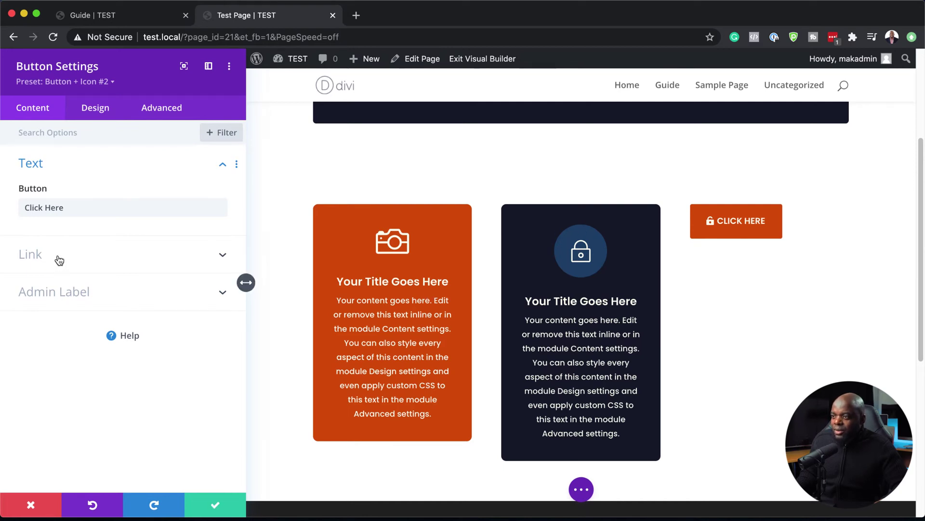
- Set the new button's link URL to the placeholder #
left_click(57, 256)
left_click(53, 250)
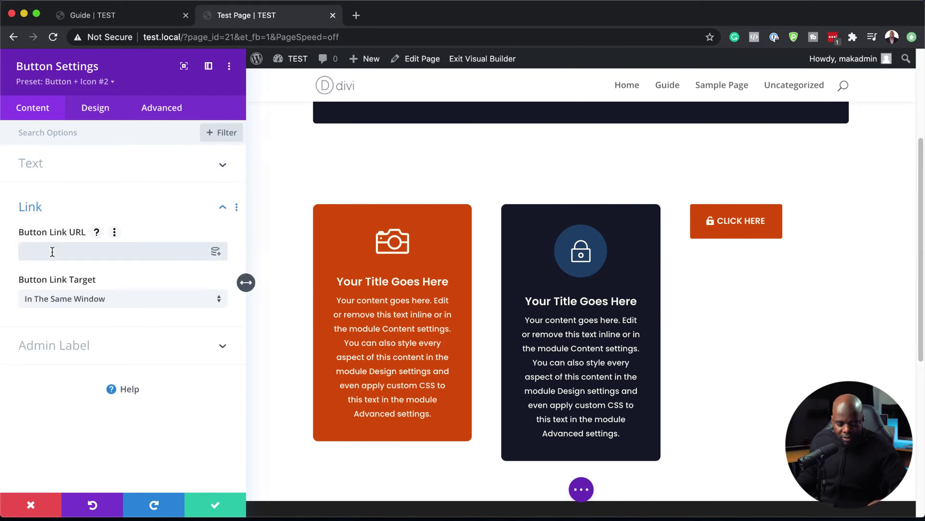
type("#")
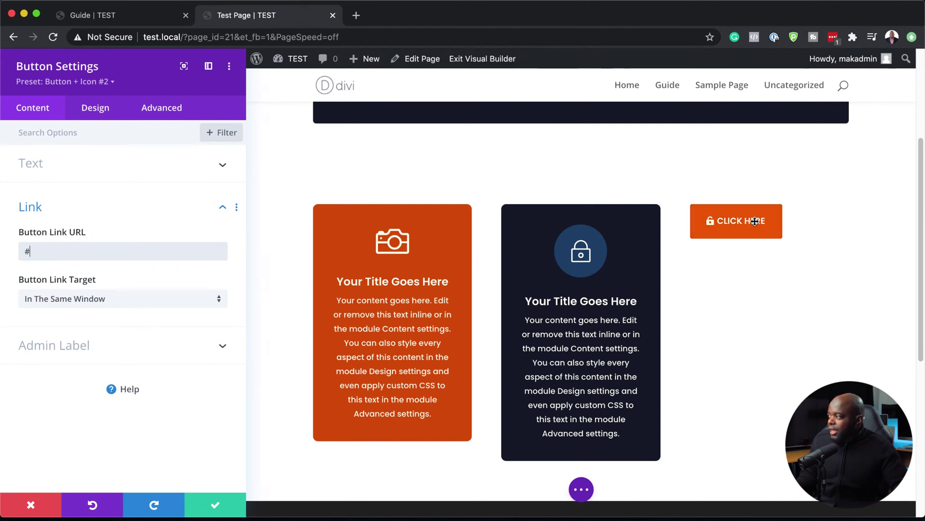
- Change the third-column button's text to "get Access" and save the module
left_click(105, 166)
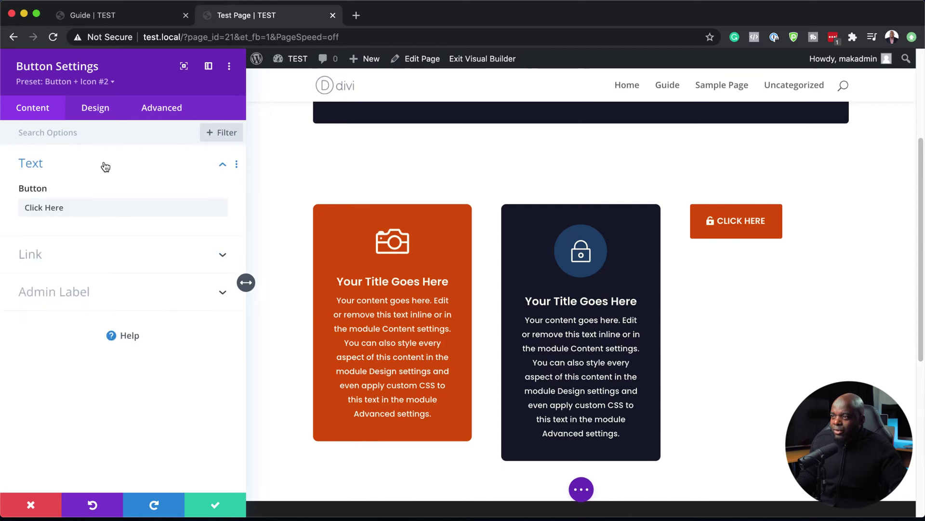
triple_click(68, 208)
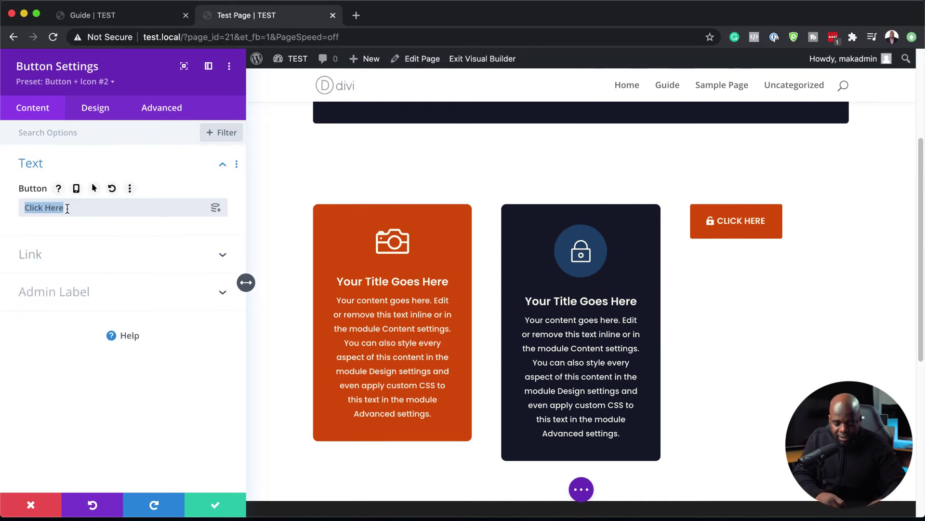
type("get Acc")
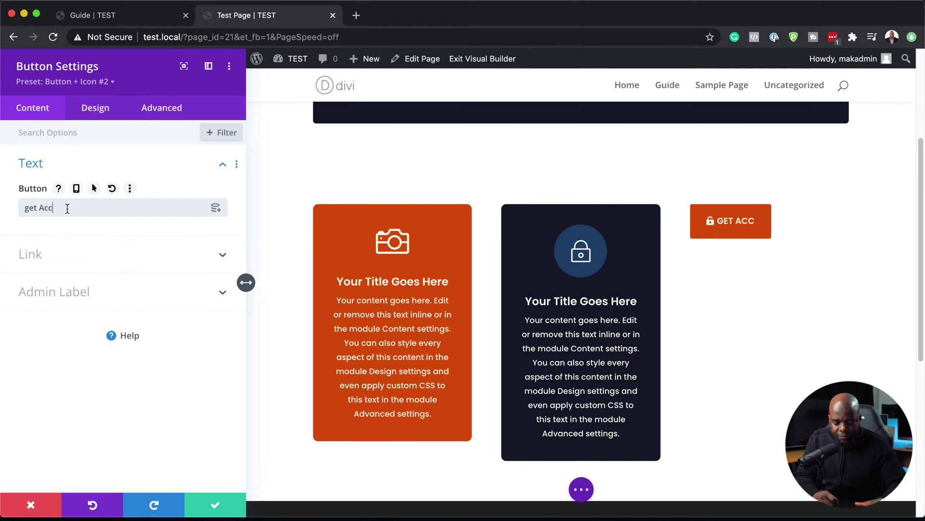
type("ess")
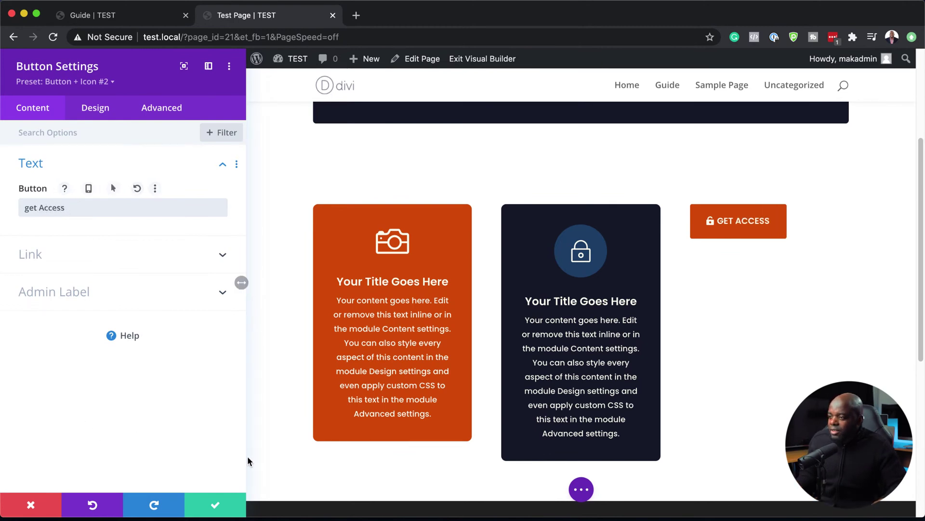
left_click(217, 505)
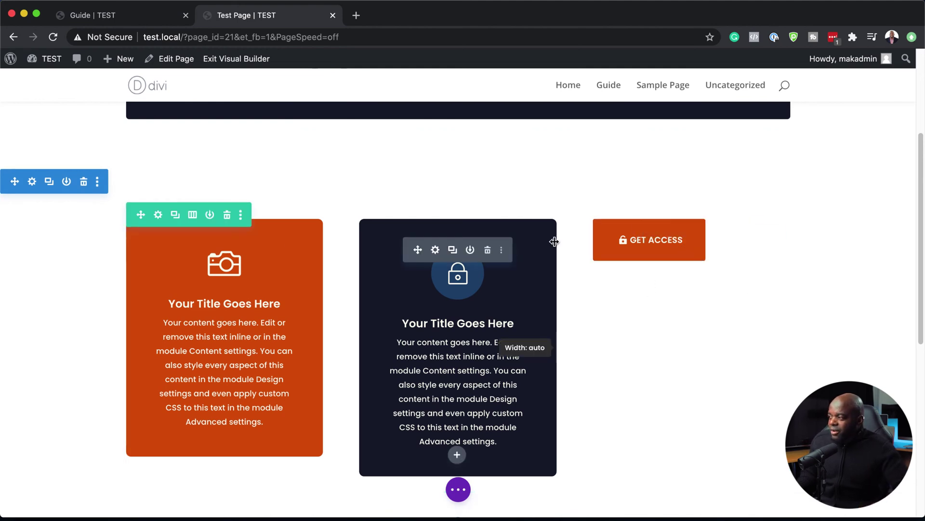
scroll(741, 333, "up", 5)
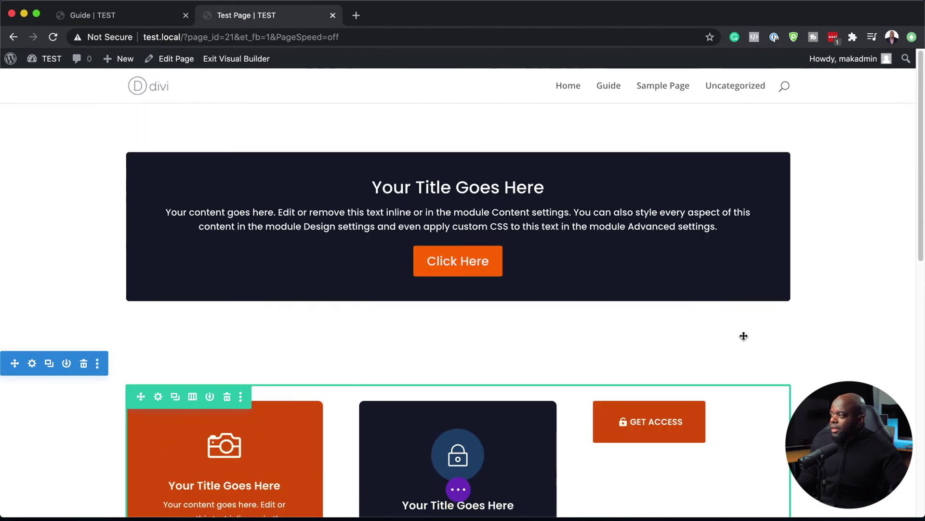
scroll(682, 319, "down", 2)
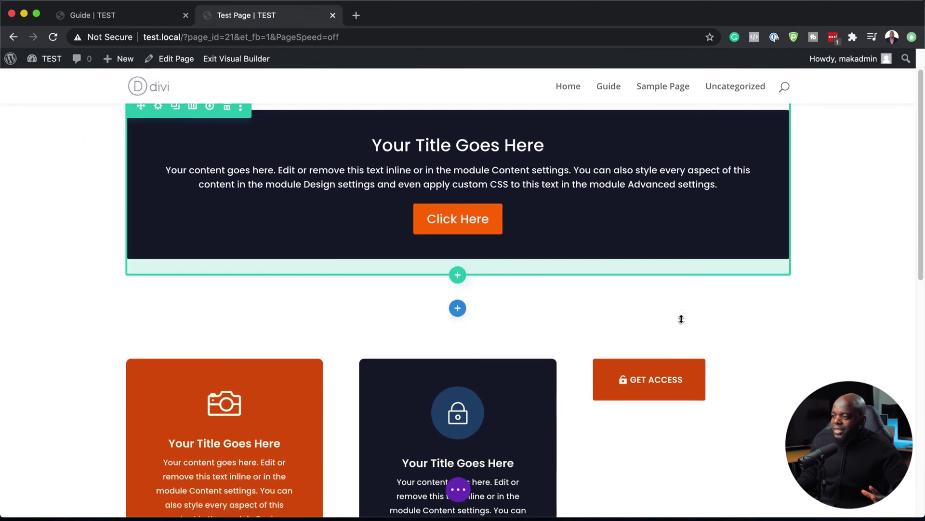
scroll(682, 318, "down", 3)
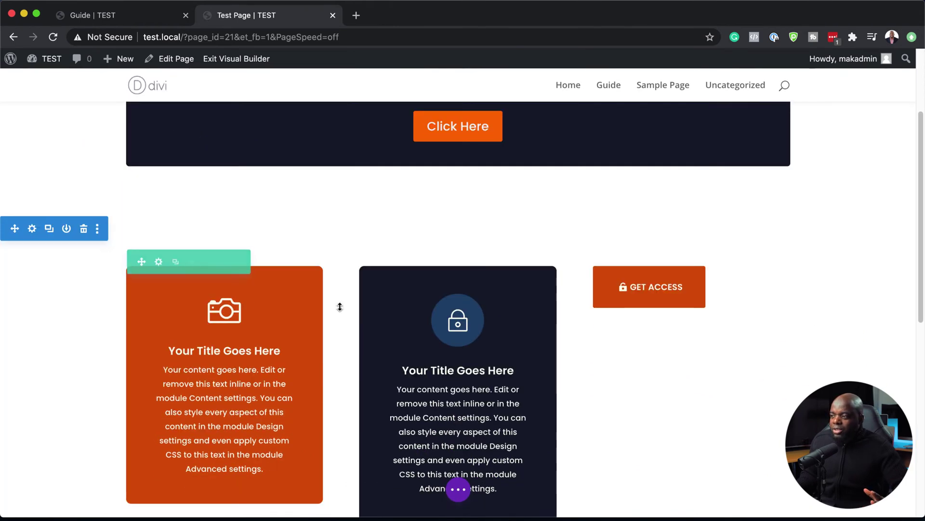
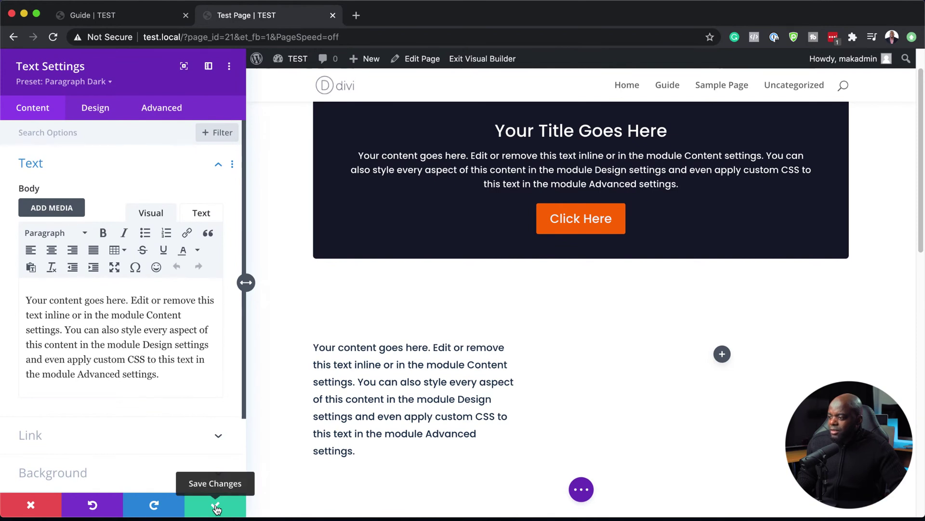
- Save the dark paragraph text module and insert another Text module below it in the same column
left_click(216, 507)
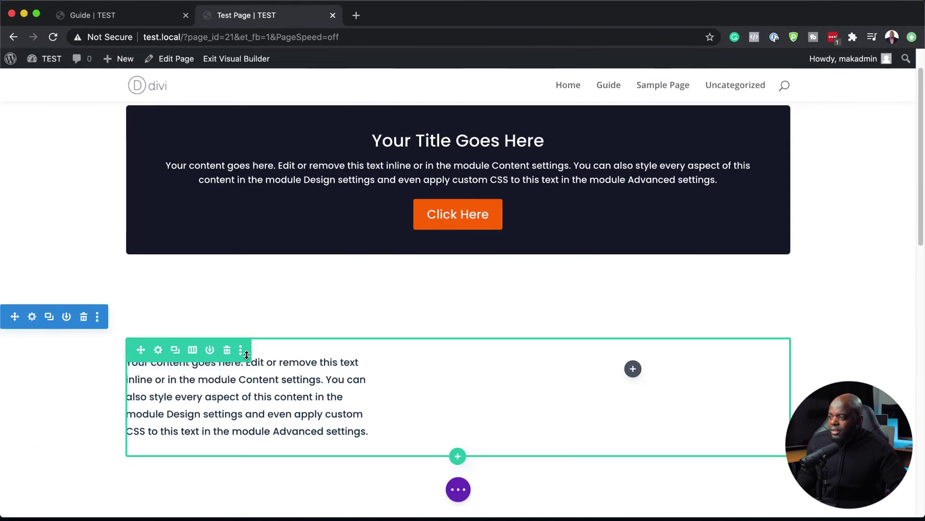
left_click(251, 419)
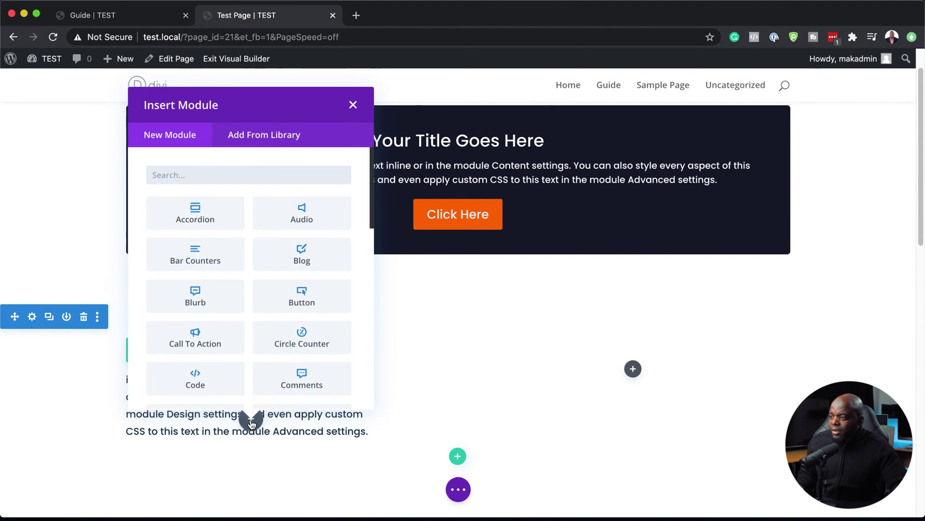
type("tetx")
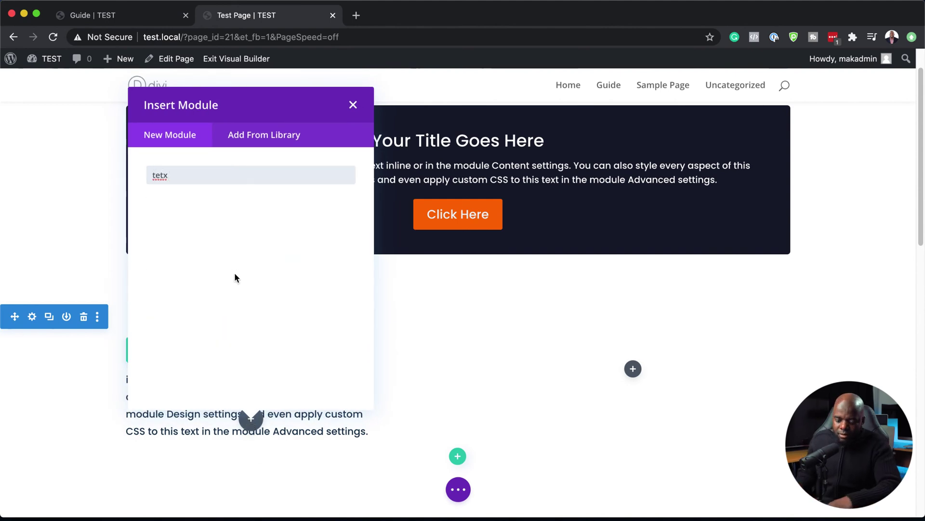
key("BackSpace")
key("BackSpace")
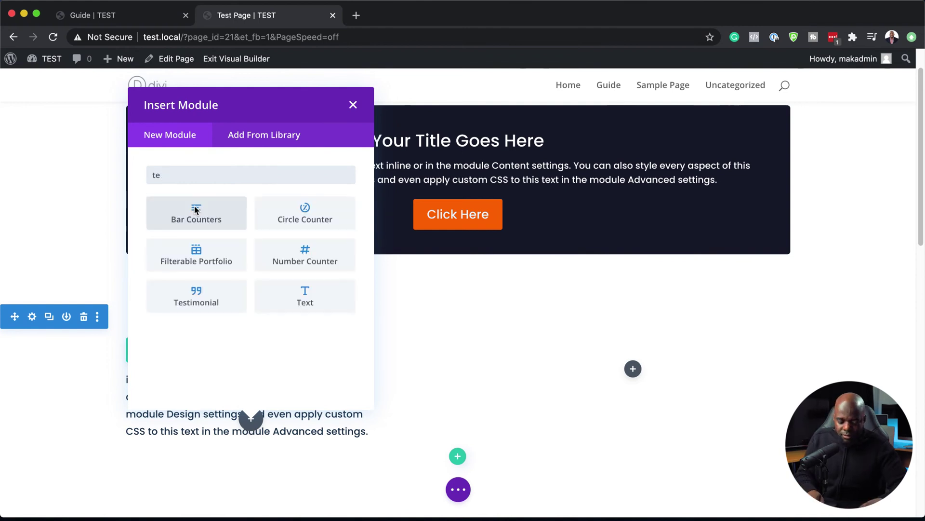
type("x")
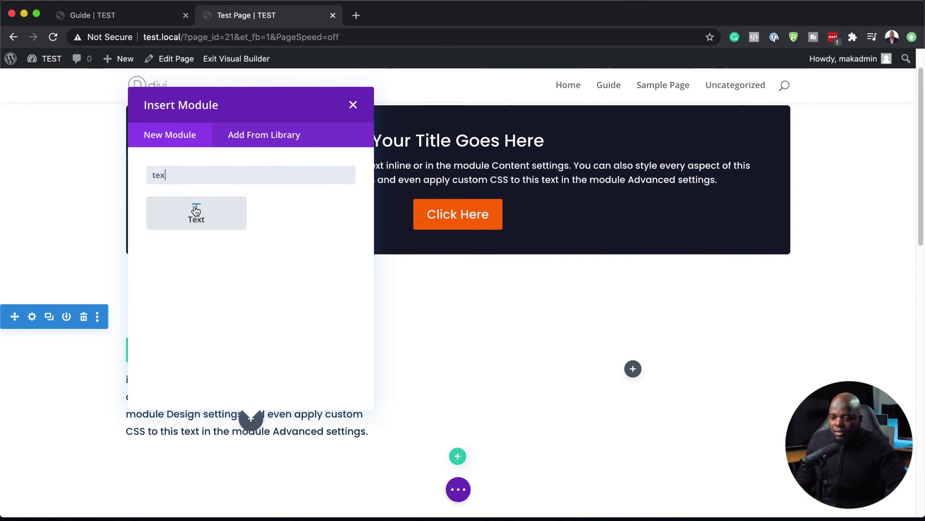
left_click(199, 216)
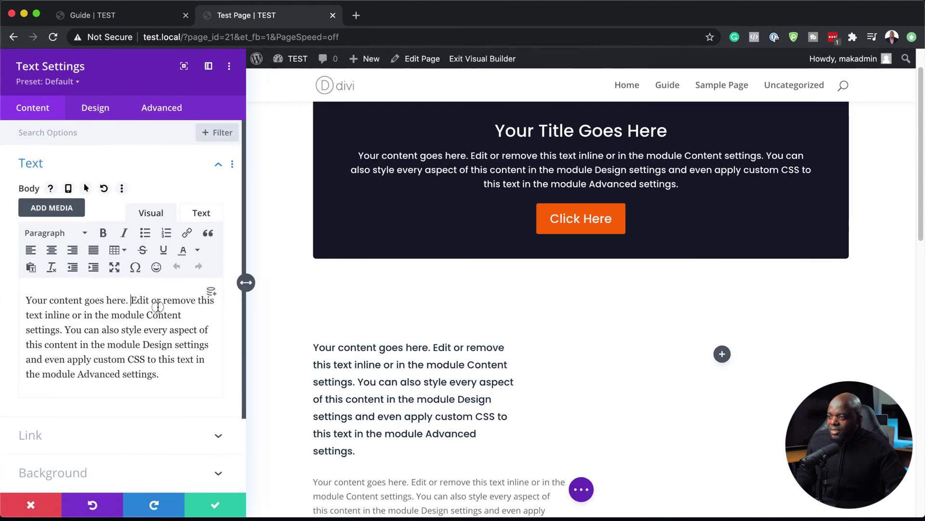
- Replace the new text module's placeholder body with "My New Heading!"
left_click_drag(132, 301, 187, 371)
key("BackSpace")
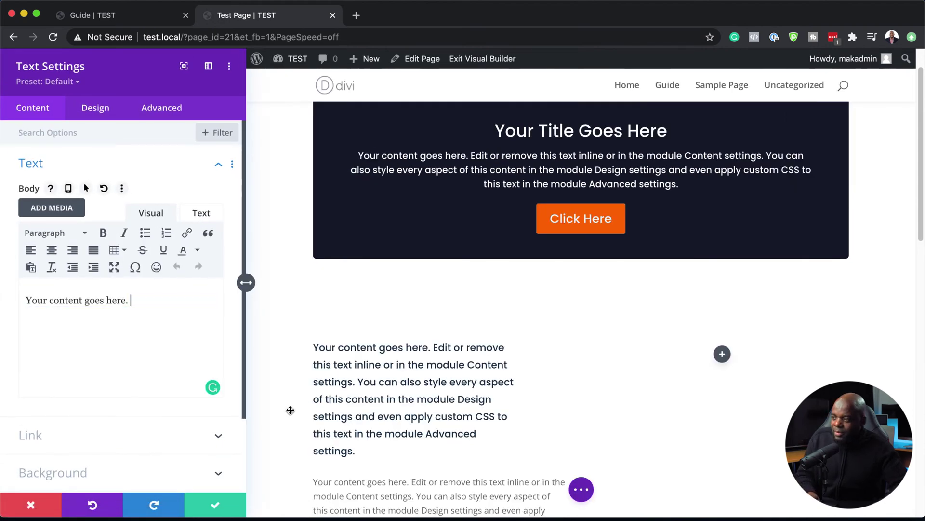
key("BackSpace")
key("BackSpace")
key("BackSpace")
key("BackSpace")
key("BackSpace")
key("BackSpace")
key("BackSpace")
key("BackSpace")
key("BackSpace")
key("BackSpace")
key("BackSpace")
key("BackSpace")
key("BackSpace")
key("BackSpace")
key("BackSpace")
key("BackSpace")
key("BackSpace")
key("BackSpace")
key("BackSpace")
key("BackSpace")
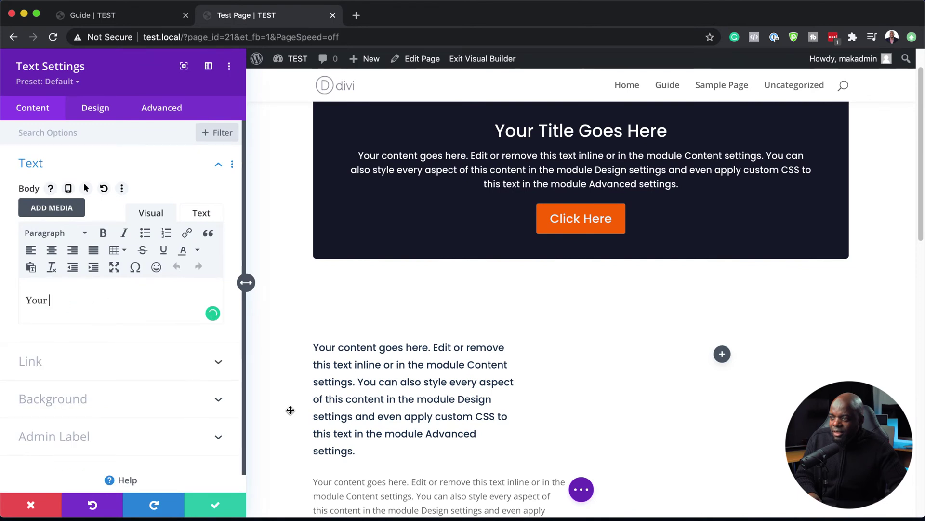
type("My ")
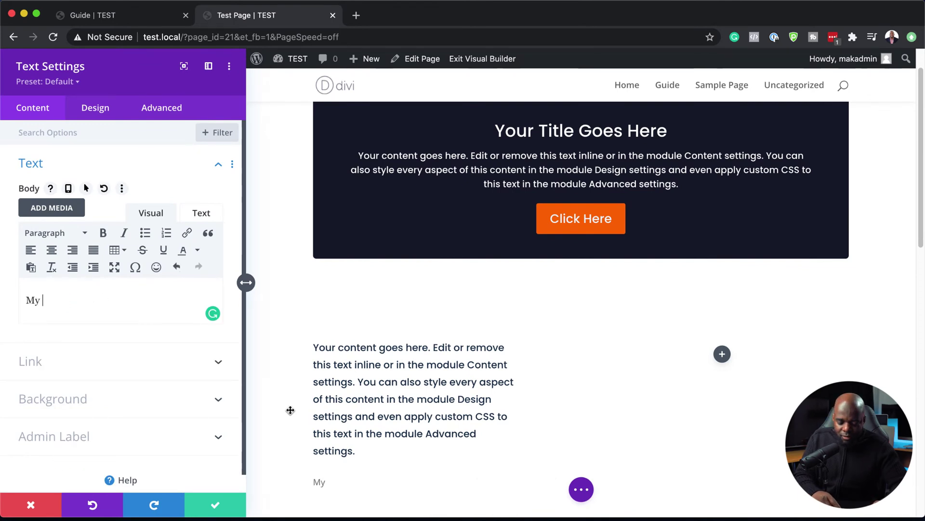
type("New Headi")
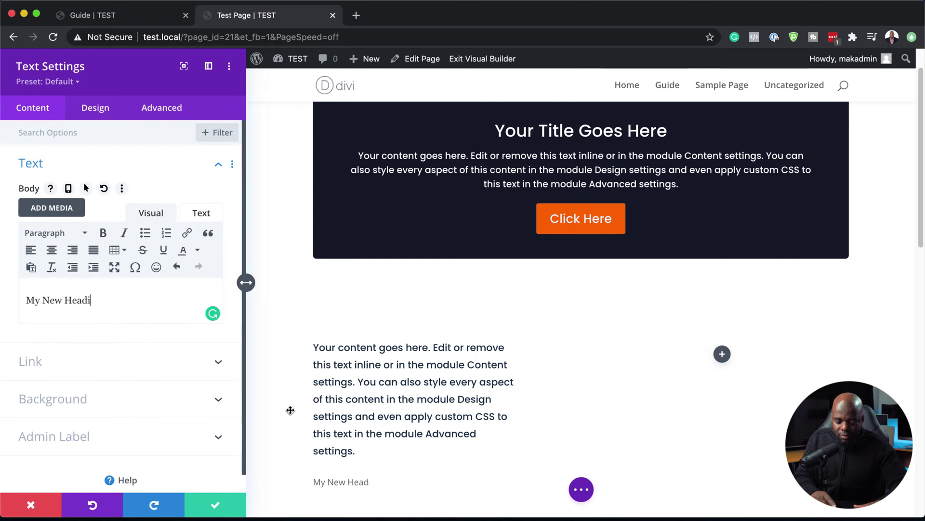
type("ng!")
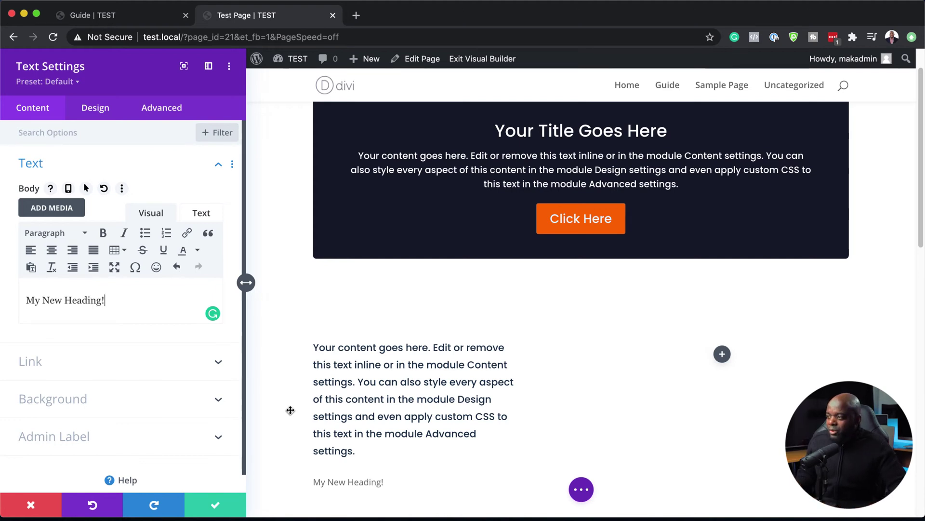
- Format the "My New Heading!" text as Heading 1
left_click_drag(114, 304, 27, 299)
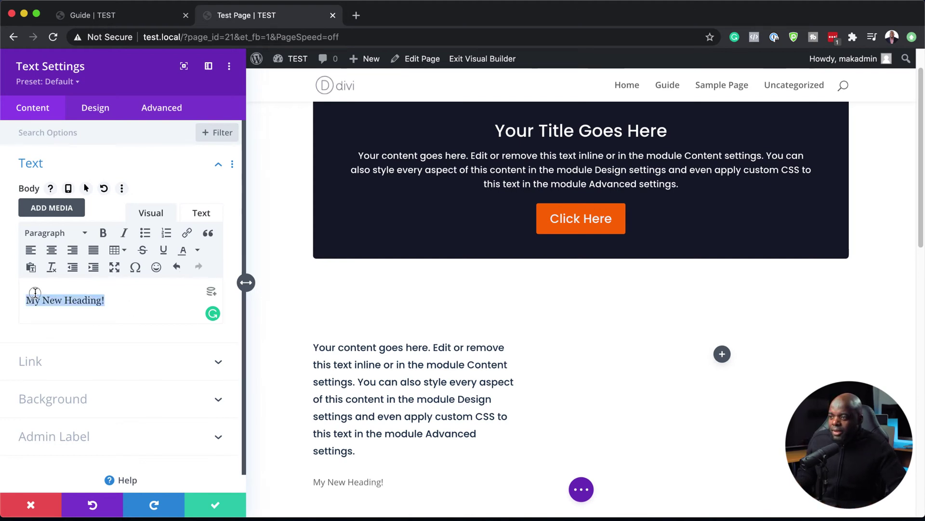
left_click(52, 235)
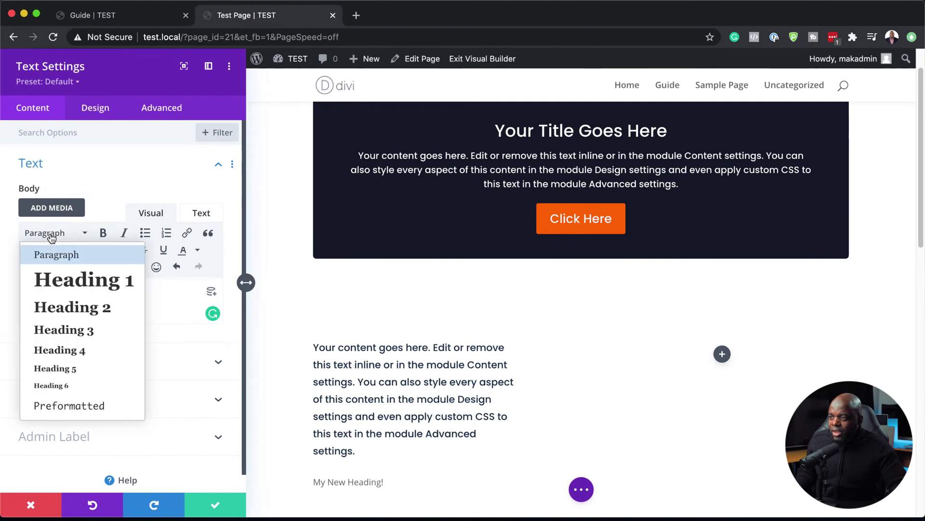
left_click(82, 280)
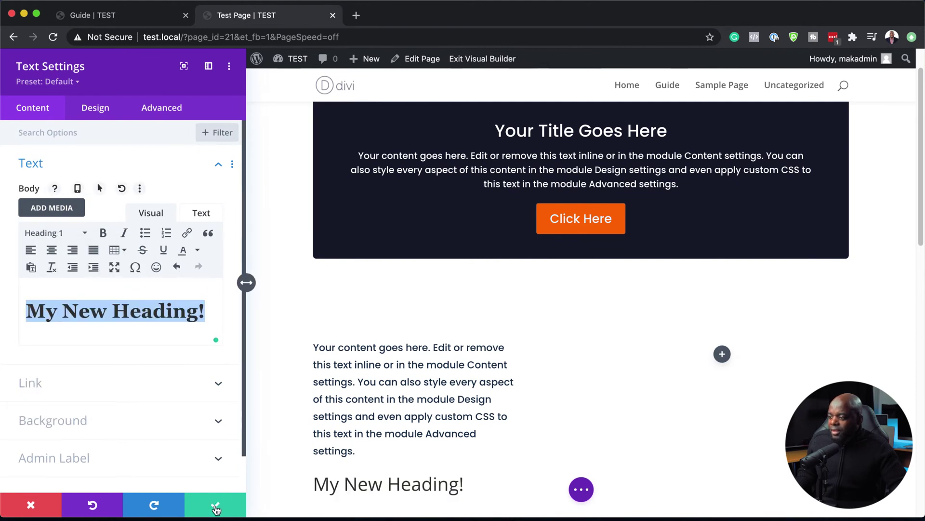
- Apply the Heading H1 preset to the heading module, save it, and move it above the paragraph text
left_click(95, 109)
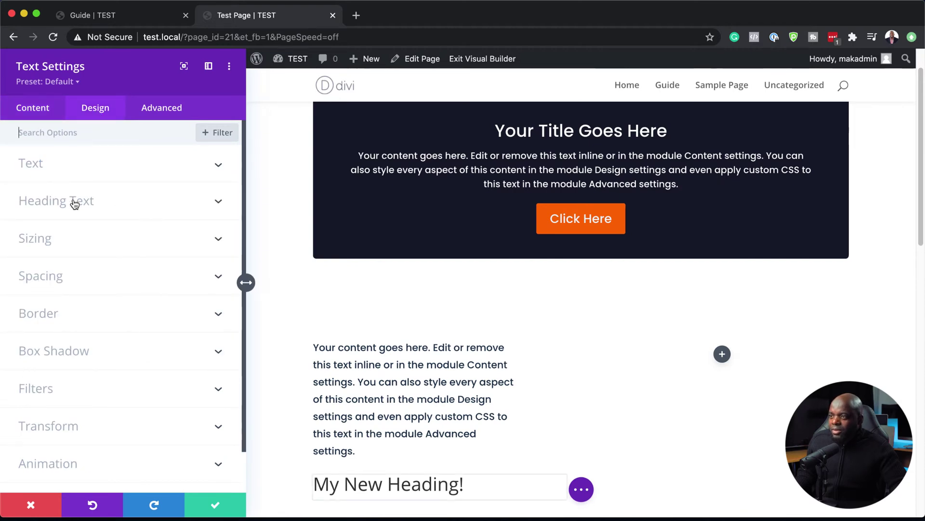
left_click(70, 82)
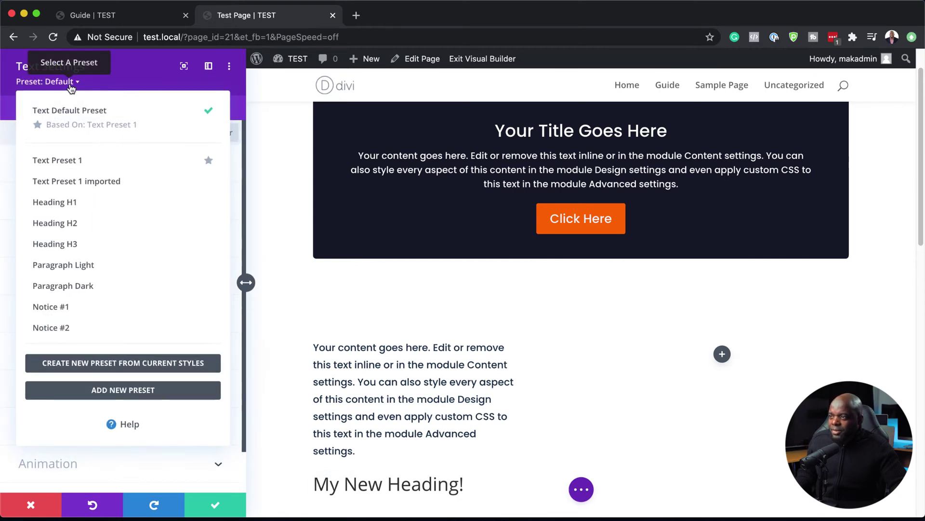
left_click(83, 205)
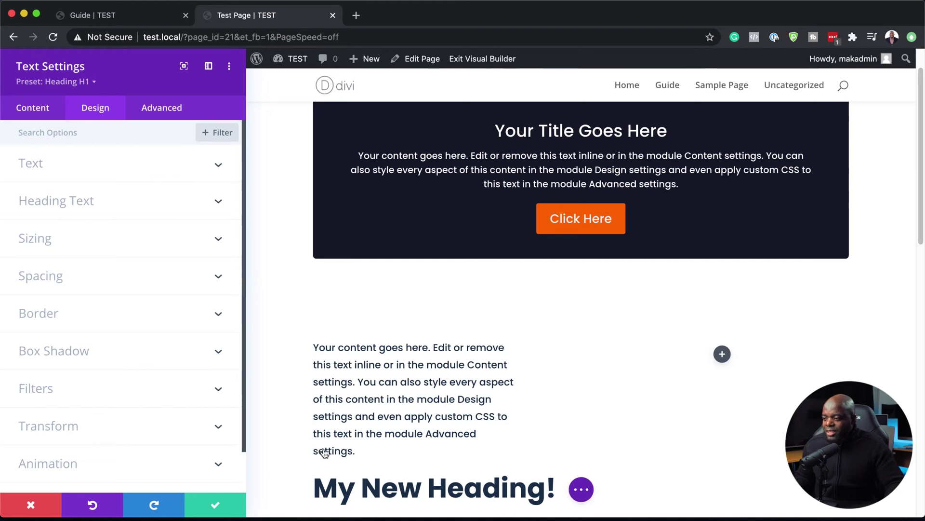
left_click(215, 506)
scroll(303, 458, "down", 2)
left_click_drag(243, 443, 232, 296)
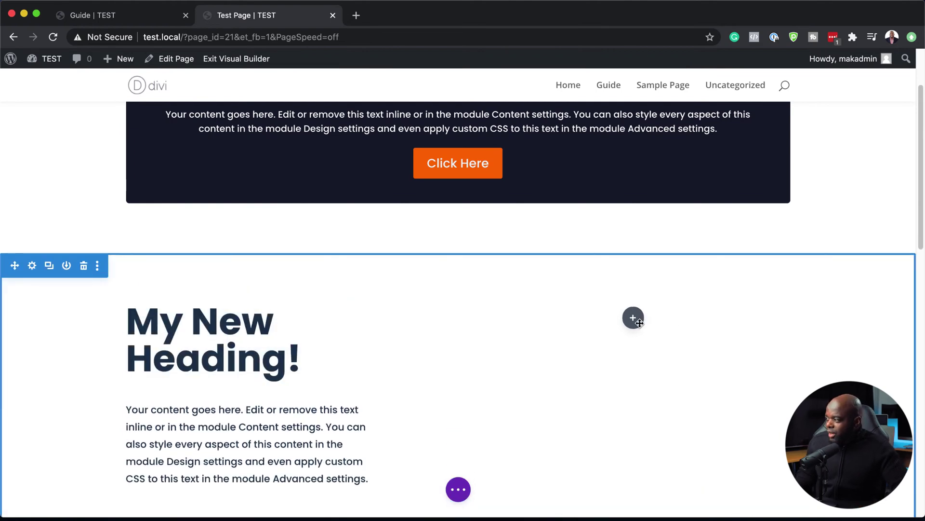
- Insert an Image module in the empty column beside the heading and paragraph
left_click(633, 318)
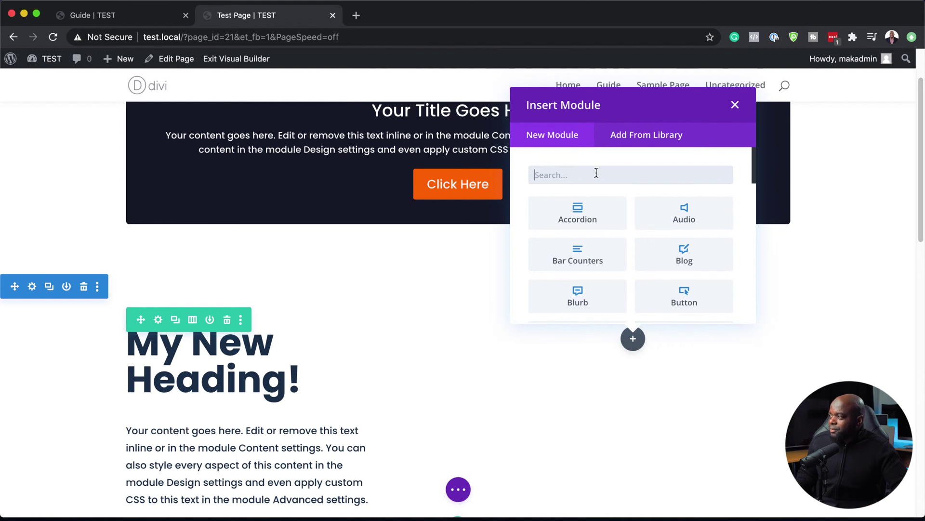
type("imag")
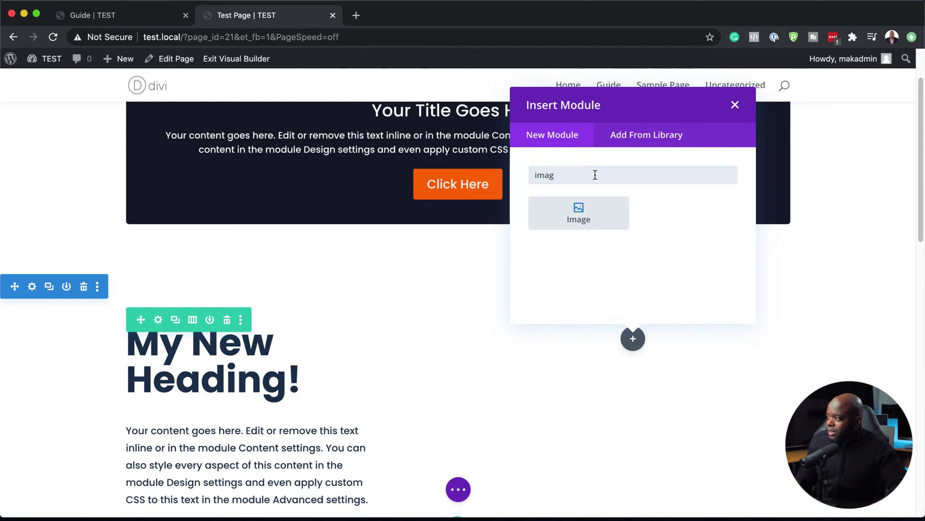
left_click(591, 210)
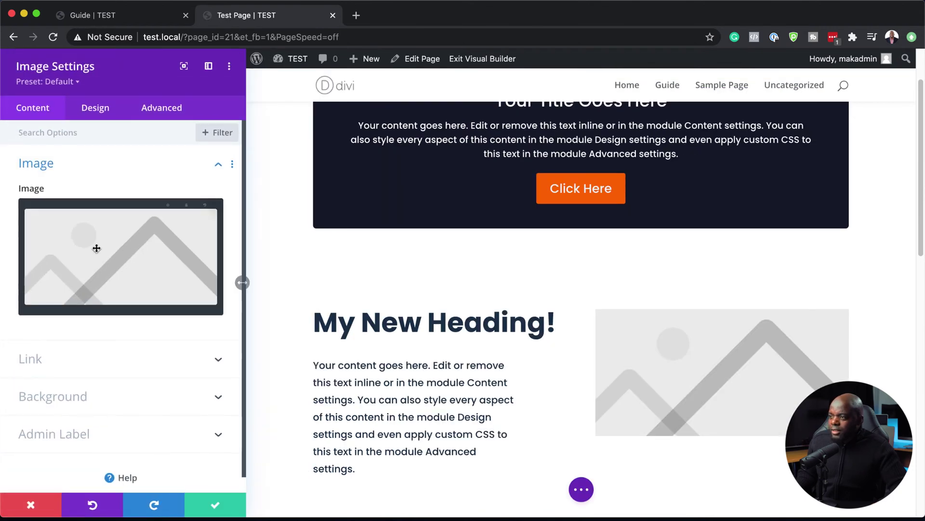
- Set the image module's picture to man-3803551_640.jpg from the media library
left_click(98, 252)
left_click(243, 112)
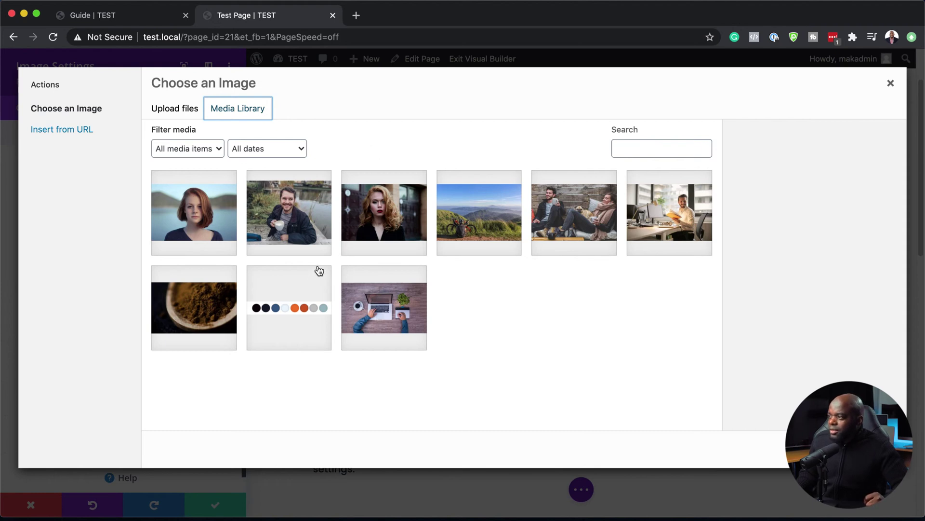
left_click(305, 221)
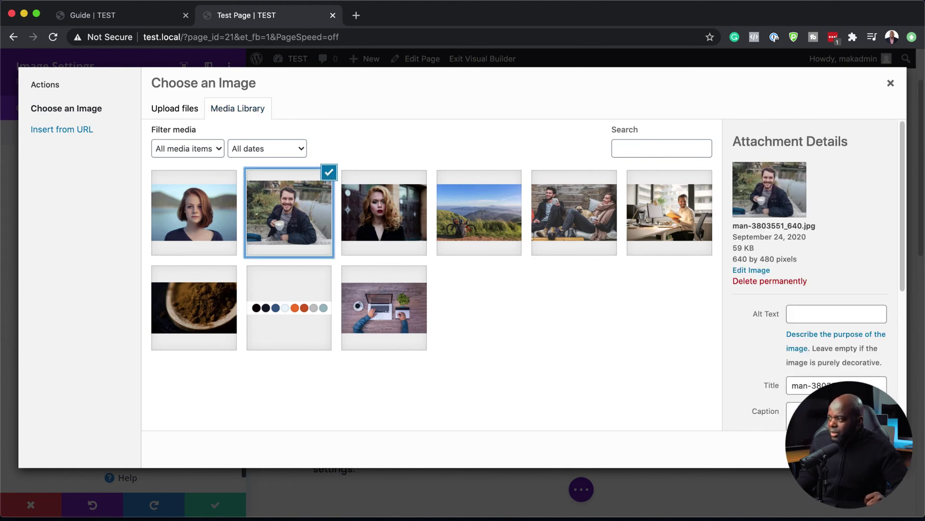
left_click(861, 449)
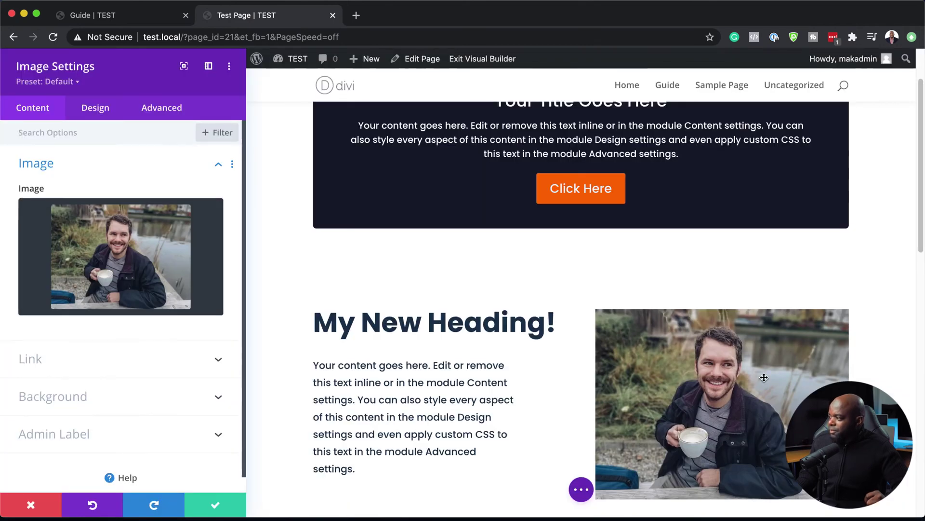
- Try the Image Sepia Rounded preset on the image module
scroll(702, 324, "down", 2)
scroll(84, 169, "down", 1)
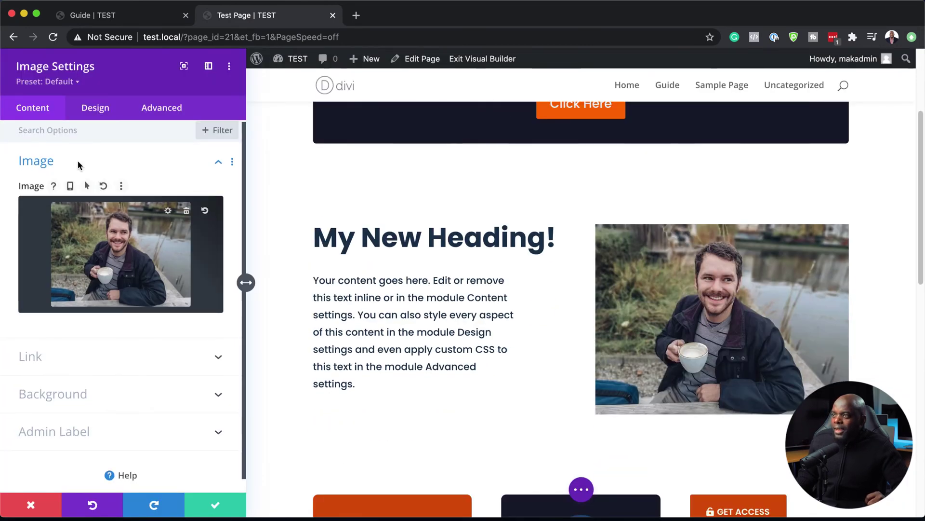
left_click(75, 82)
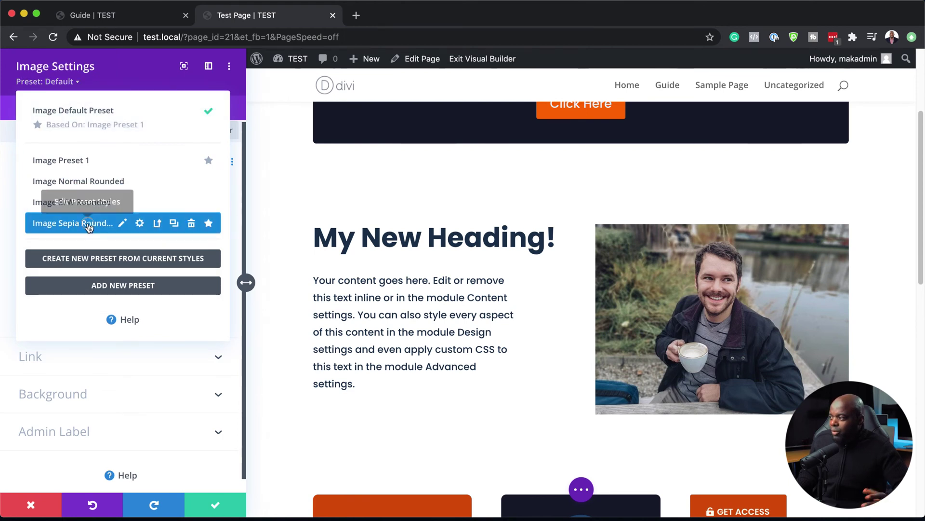
left_click(88, 227)
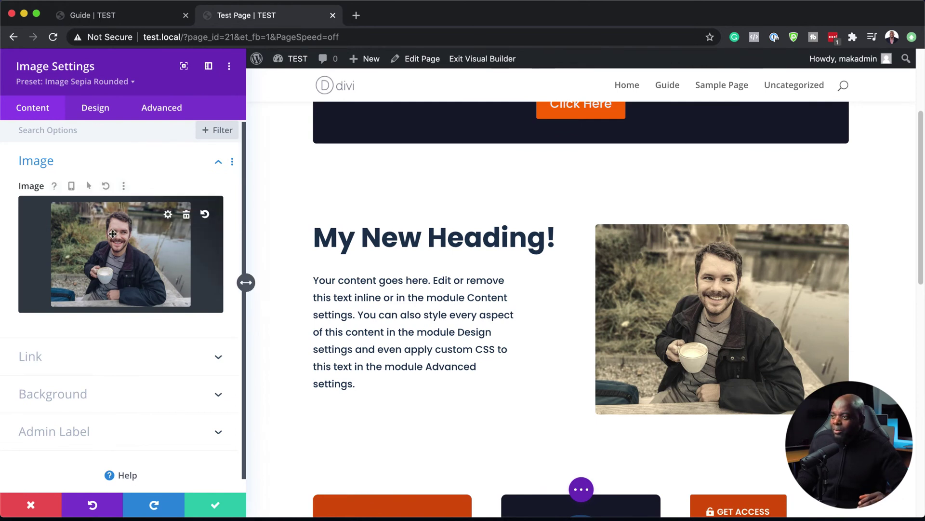
- Apply the Image B/W Rounded preset to the image module and save it
left_click(83, 82)
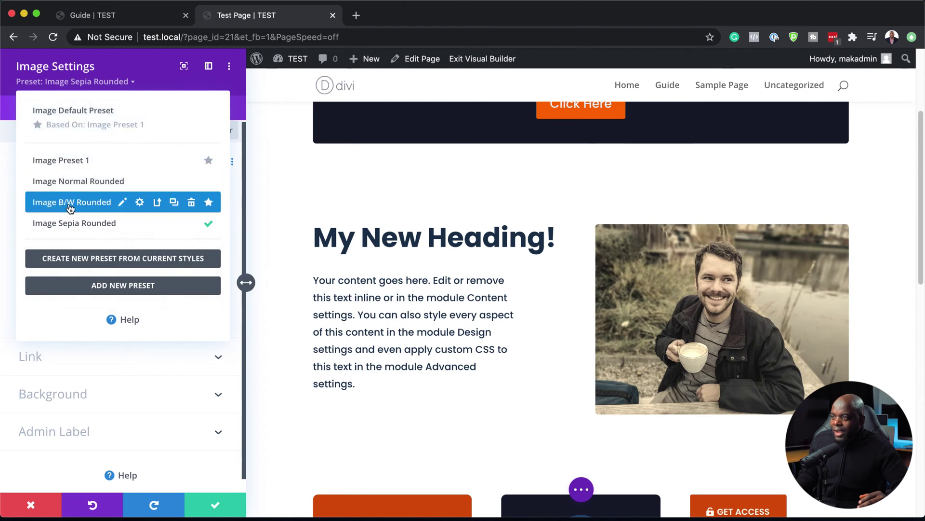
left_click(70, 202)
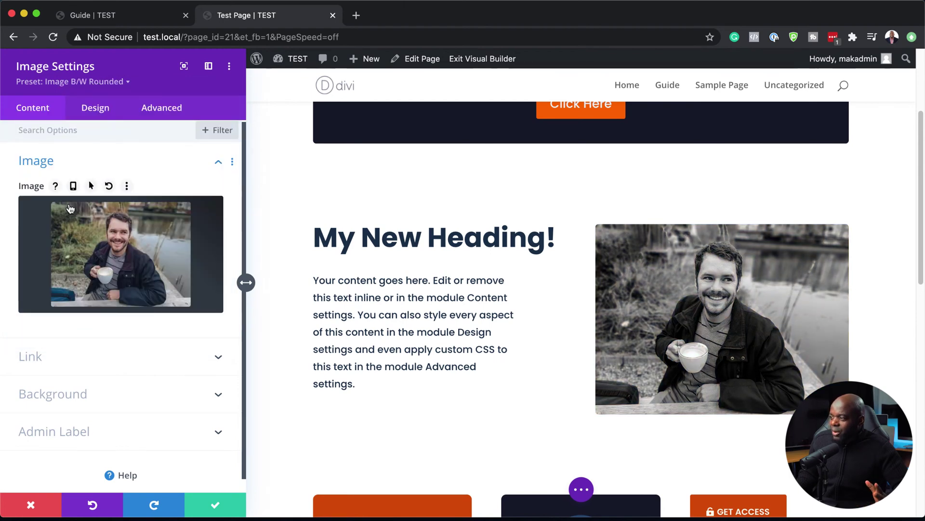
left_click(215, 504)
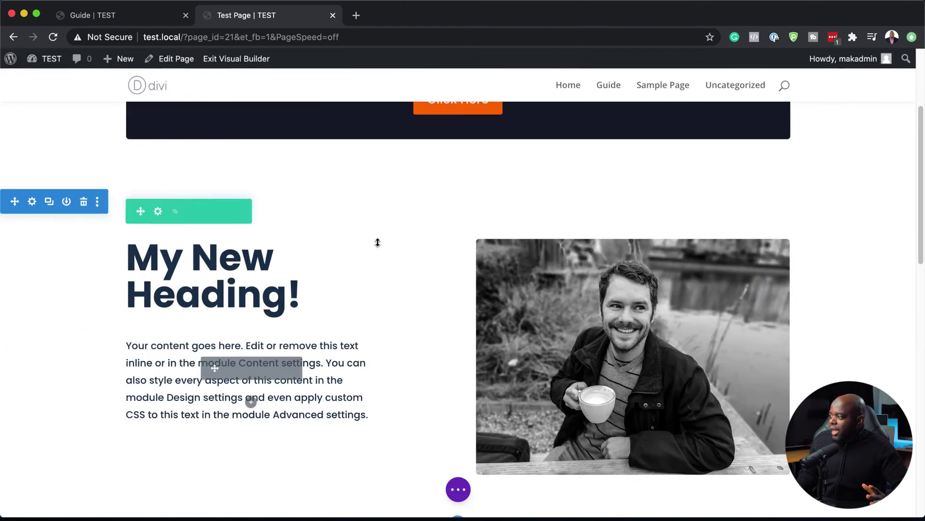
- Review the whole Test Page layout, from the call to action through the heading and image to the blurbs and button
scroll(377, 242, "down", 3)
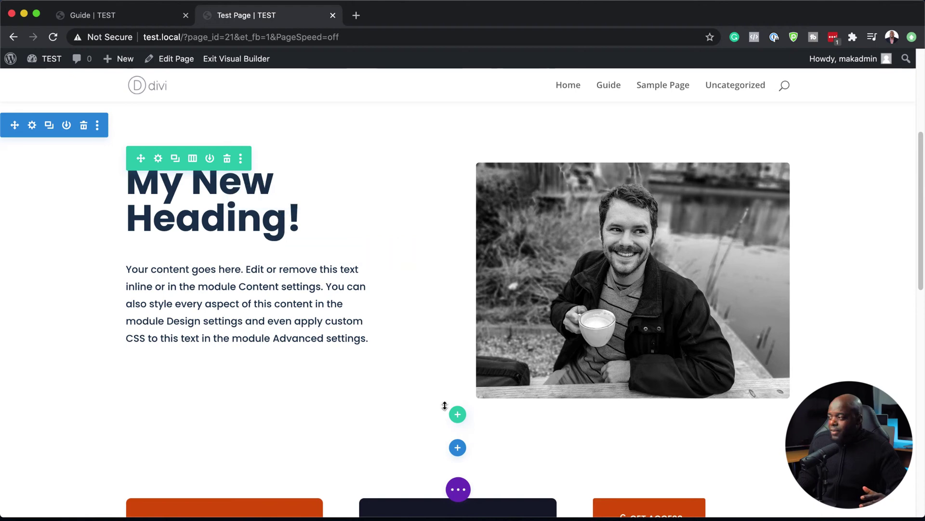
scroll(445, 405, "down", 6)
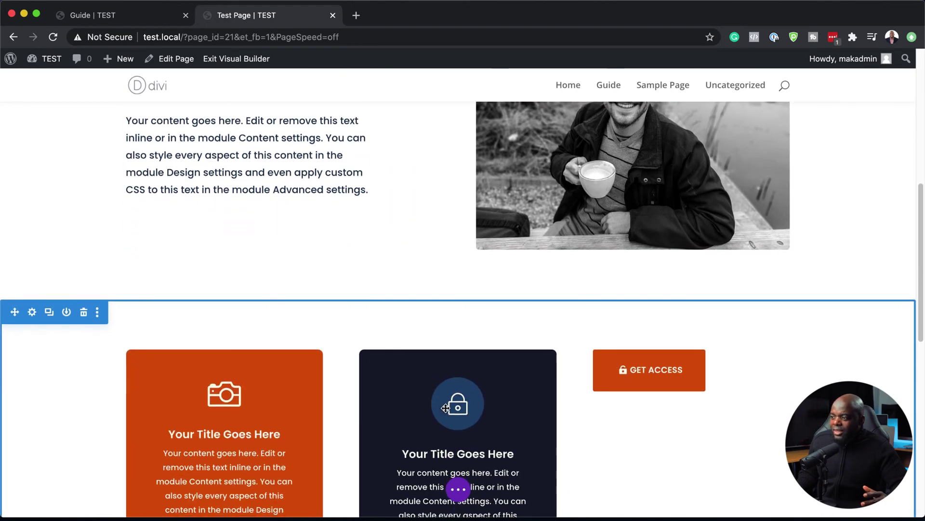
scroll(446, 407, "down", 5)
scroll(380, 393, "down", 6)
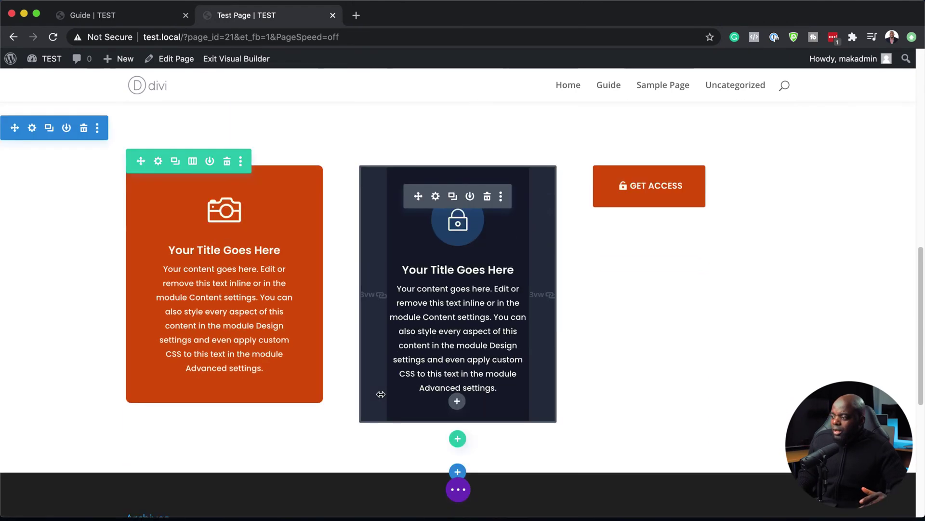
scroll(380, 393, "up", 20)
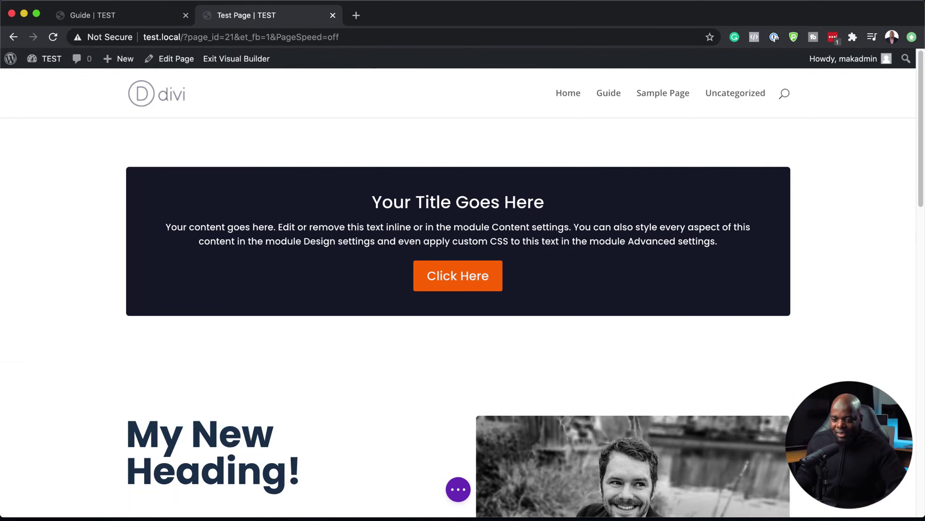
scroll(352, 305, "down", 10)
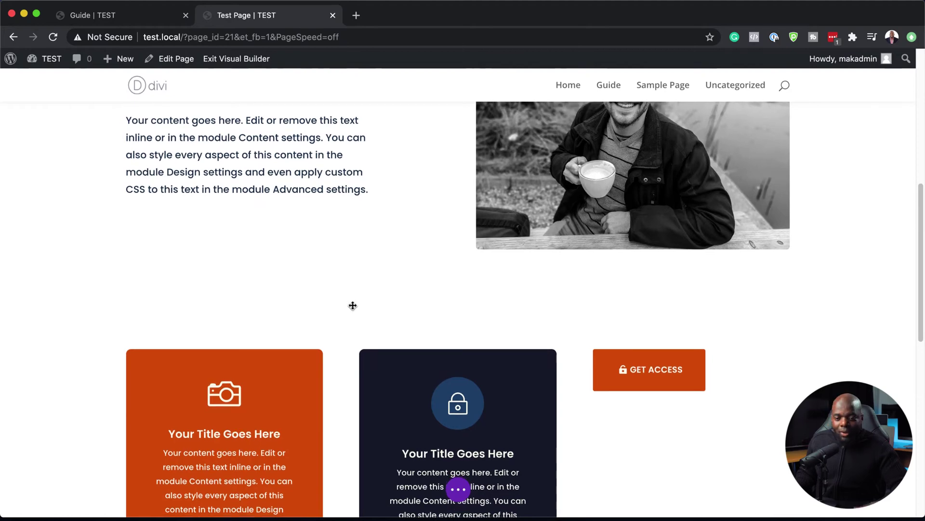
scroll(354, 304, "up", 6)
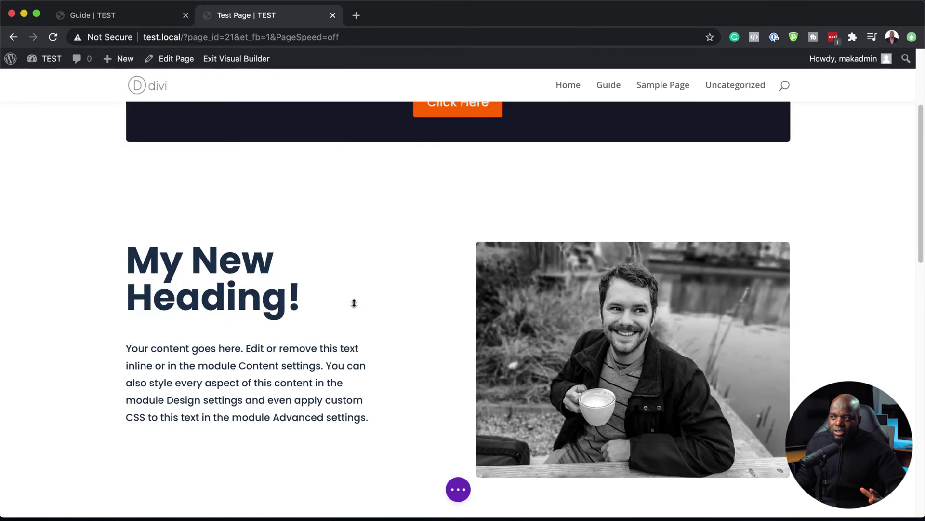